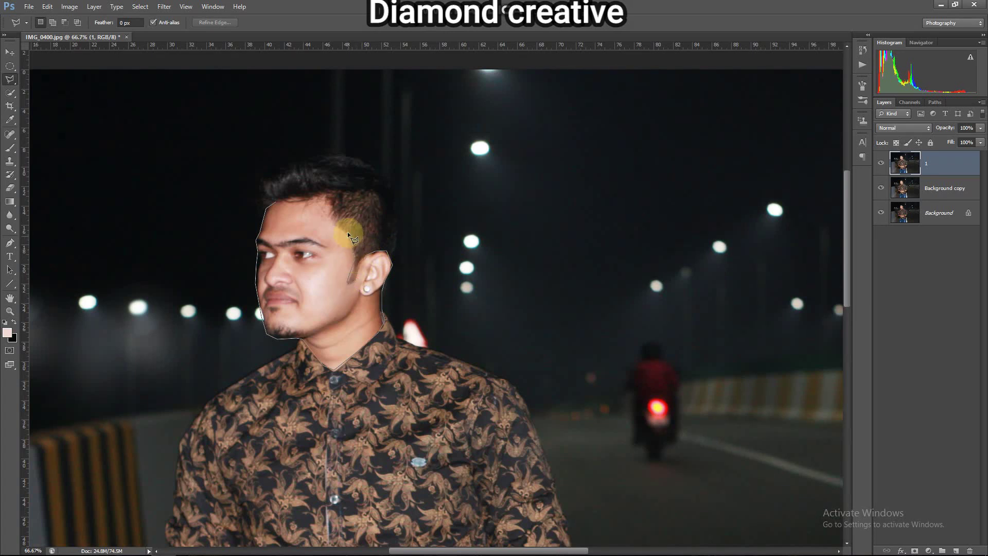
# Finish the lasso selection around the man's face and neck and feather it.
pyautogui.click(288, 199)
pyautogui.rightClick(297, 218)
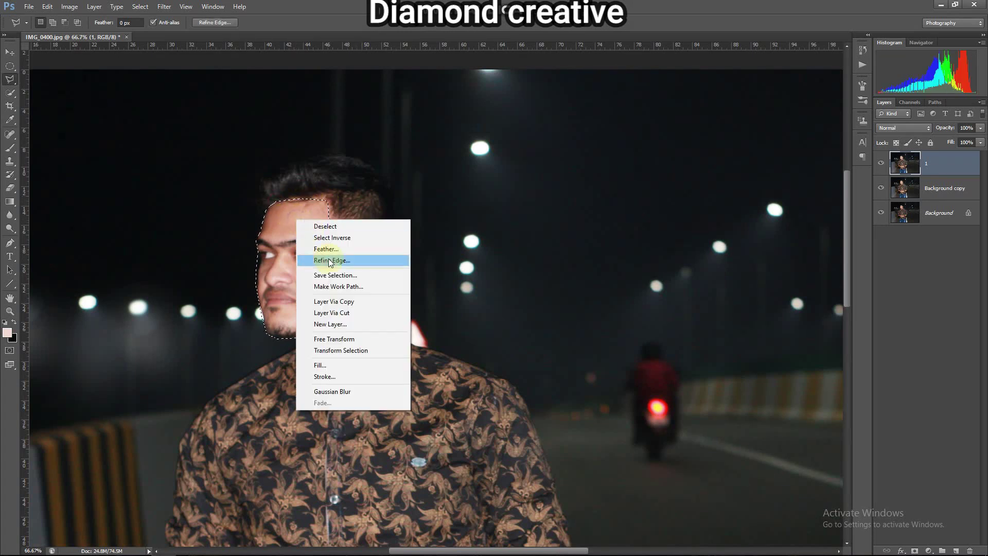
pyautogui.click(338, 245)
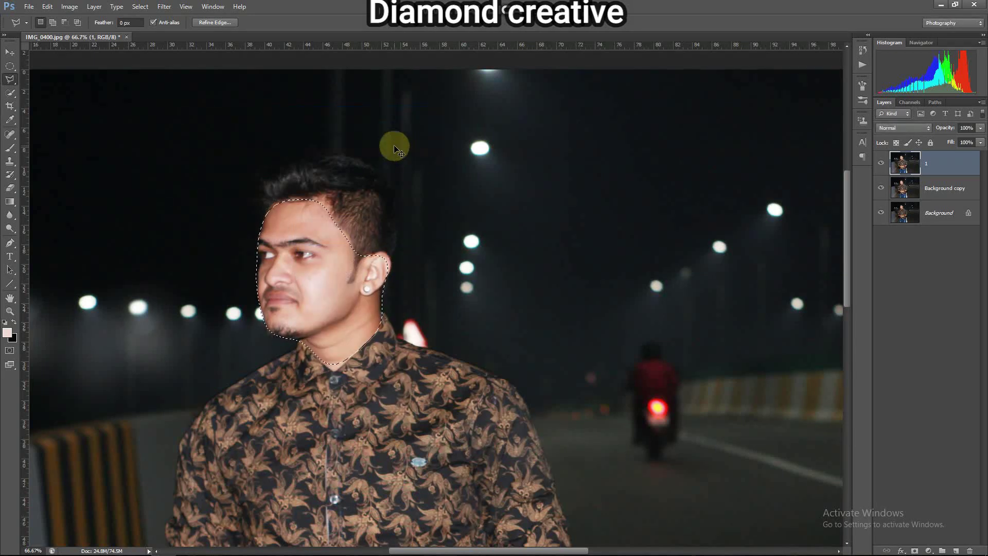
# Brighten the selected face slightly by raising the midtones with Curves.
pyautogui.hotkey('ctrl', 'm')
pyautogui.hotkey('ctrl', '-')
pyautogui.hotkey('ctrl', '-')
pyautogui.hotkey('ctrl', '-')
pyautogui.moveTo(713, 220); pyautogui.dragTo(709, 214)
pyautogui.click(824, 128)
pyautogui.rightClick(929, 165)
pyautogui.click(530, 4)
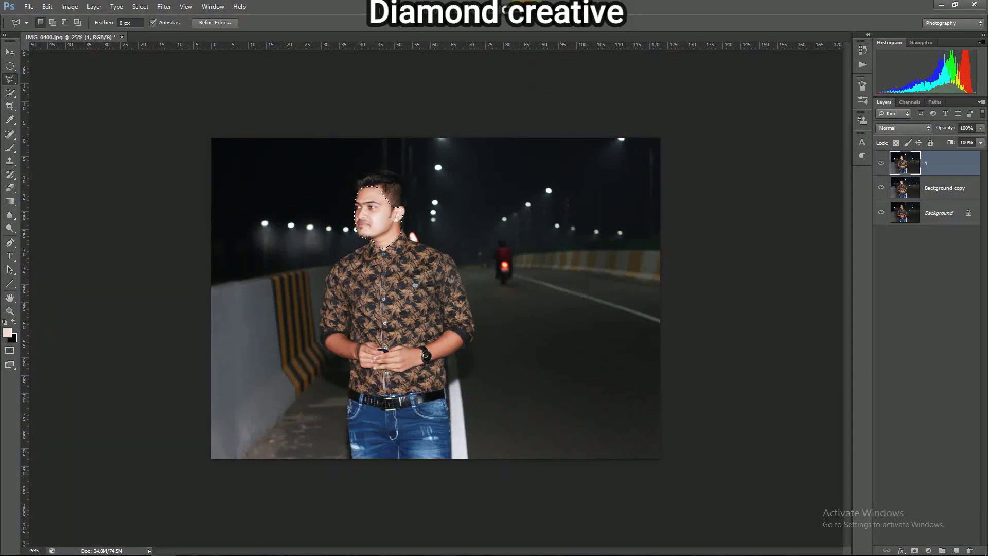
# Outline both forearms and hands with a polygonal lasso selection and feather it.
pyautogui.click(327, 336)
pyautogui.hotkey('ctrl', '+')
pyautogui.hotkey('ctrl', '+')
pyautogui.moveTo(312, 363)
pyautogui.mouseDown()
pyautogui.moveTo(300, 296)
pyautogui.moveTo(436, 232)
pyautogui.mouseUp()
pyautogui.hotkey('ctrl', '+')
pyautogui.hotkey('ctrl', '+')
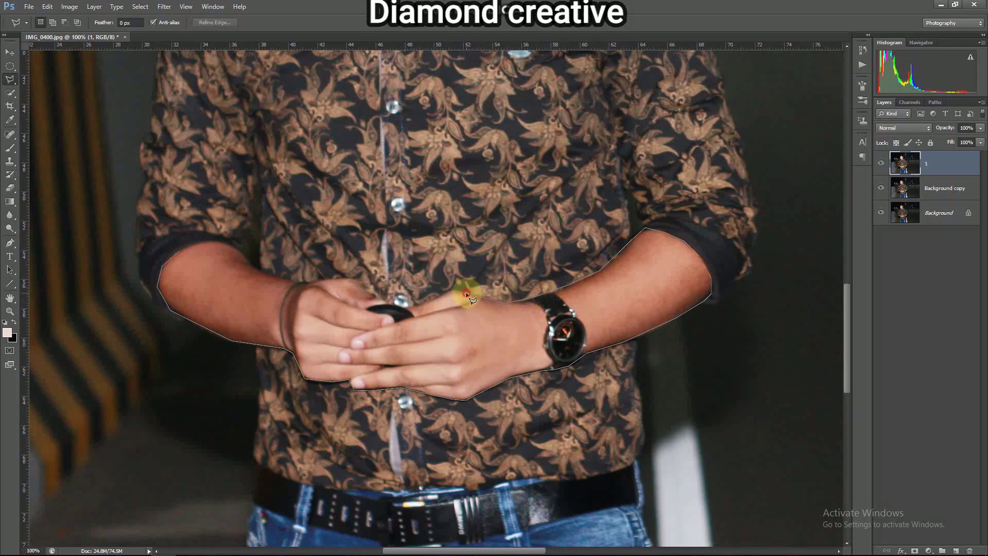
pyautogui.click(176, 256)
pyautogui.rightClick(279, 279)
pyautogui.click(345, 310)
pyautogui.press('Return')
# Brighten the selected arms and hands with Curves, raising input 117 to output 145.
pyautogui.hotkey('ctrl', 'm')
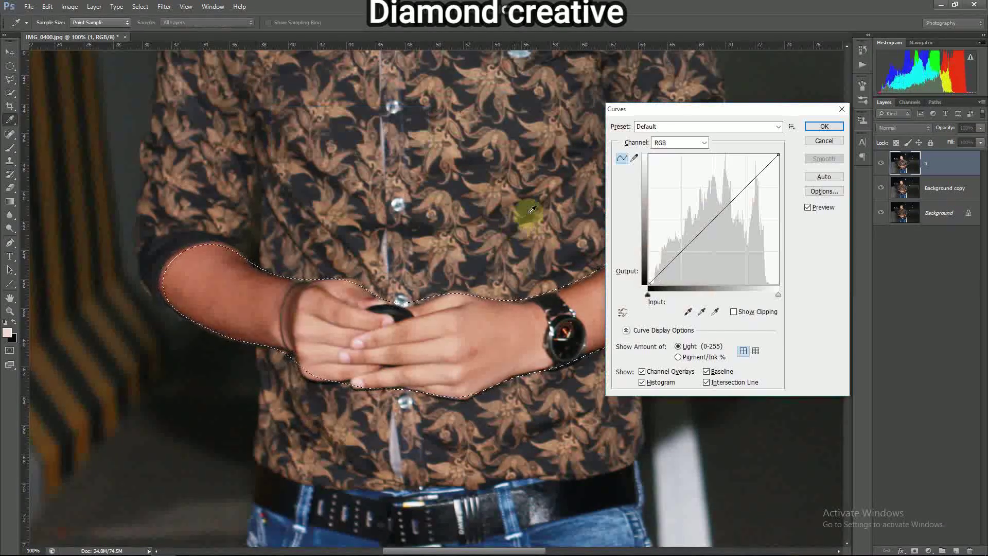
pyautogui.hotkey('ctrl', '-')
pyautogui.hotkey('ctrl', '-')
pyautogui.hotkey('ctrl', '-')
pyautogui.hotkey('ctrl', '-')
pyautogui.moveTo(712, 222); pyautogui.dragTo(710, 215)
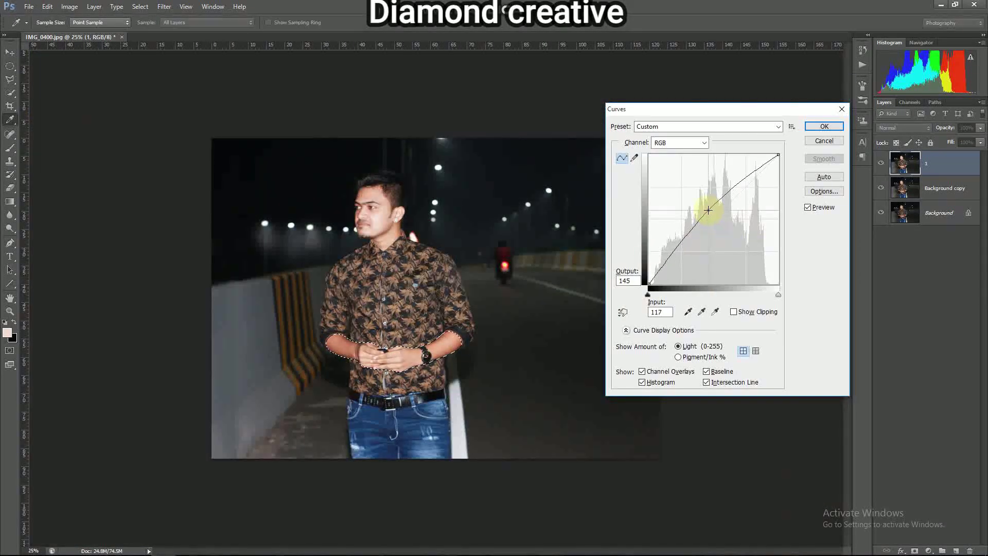
pyautogui.click(824, 126)
# Duplicate layer 1 as 1 copy and clear the selection.
pyautogui.rightClick(938, 161)
pyautogui.click(929, 193)
pyautogui.press('Return')
pyautogui.click(267, 201)
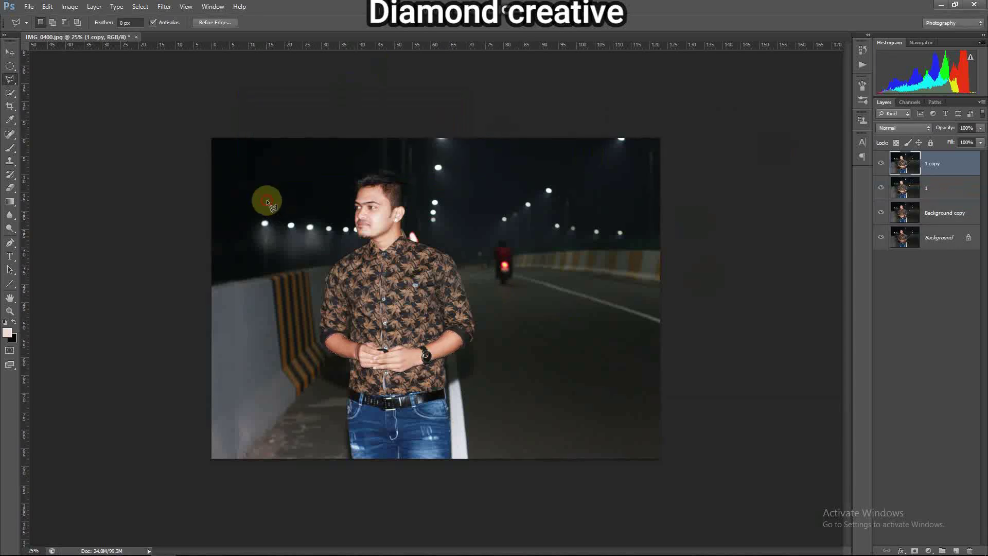
# Add a new empty layer above 1 copy for the retouching at the ear.
pyautogui.click(9, 92)
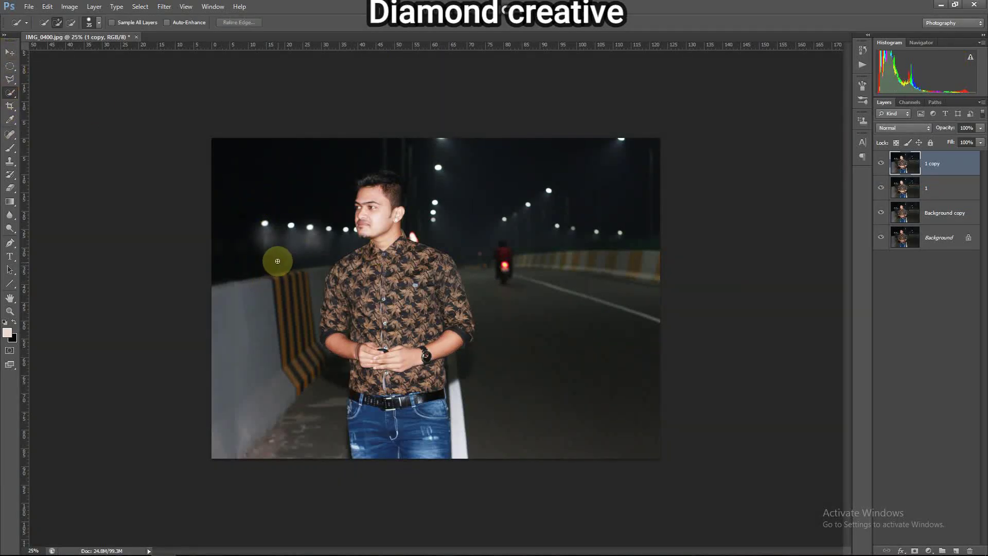
pyautogui.hotkey('ctrl', '+')
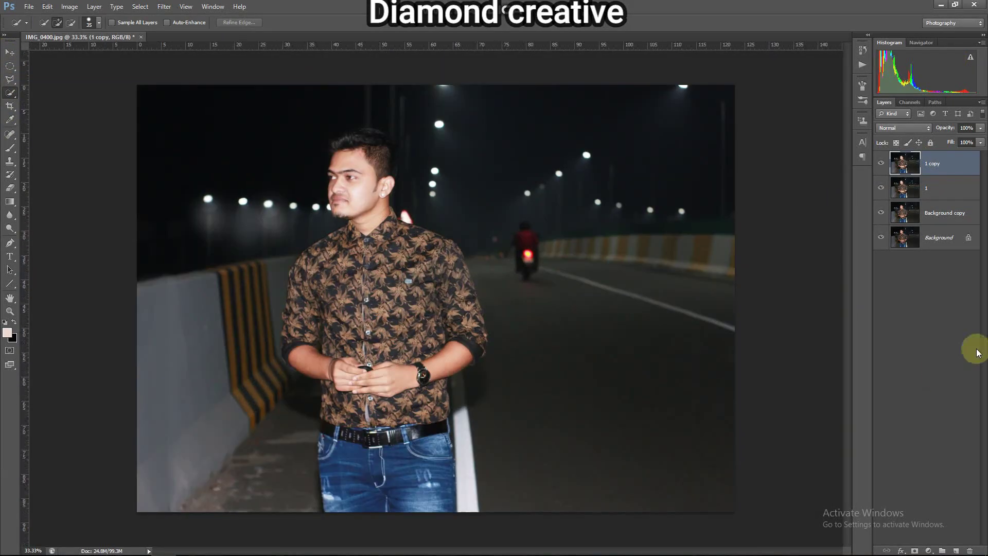
pyautogui.hotkey('ctrl', '+')
pyautogui.hotkey('ctrl', '+')
pyautogui.hotkey('ctrl', '+')
pyautogui.moveTo(342, 137); pyautogui.dragTo(241, 238)
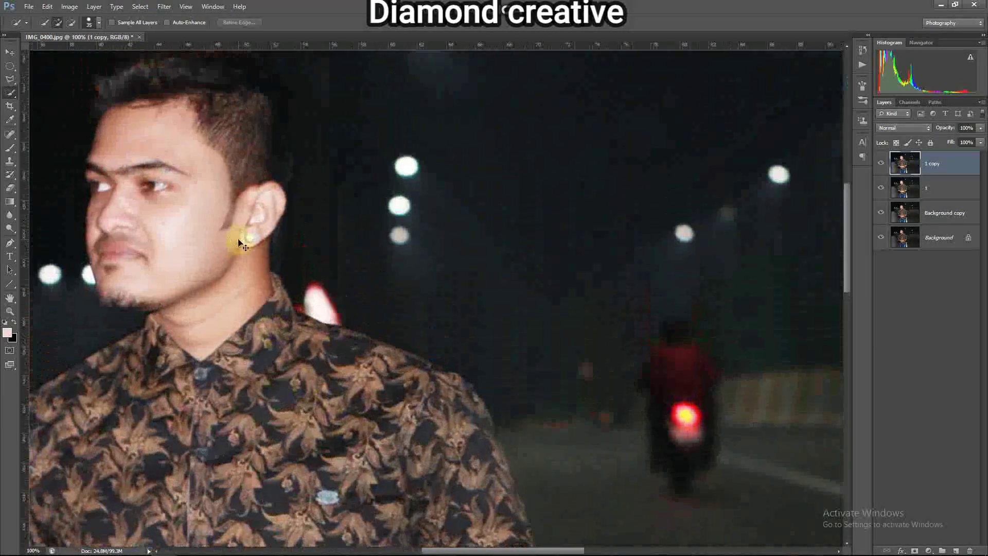
pyautogui.hotkey('ctrl', '+')
pyautogui.click(955, 550)
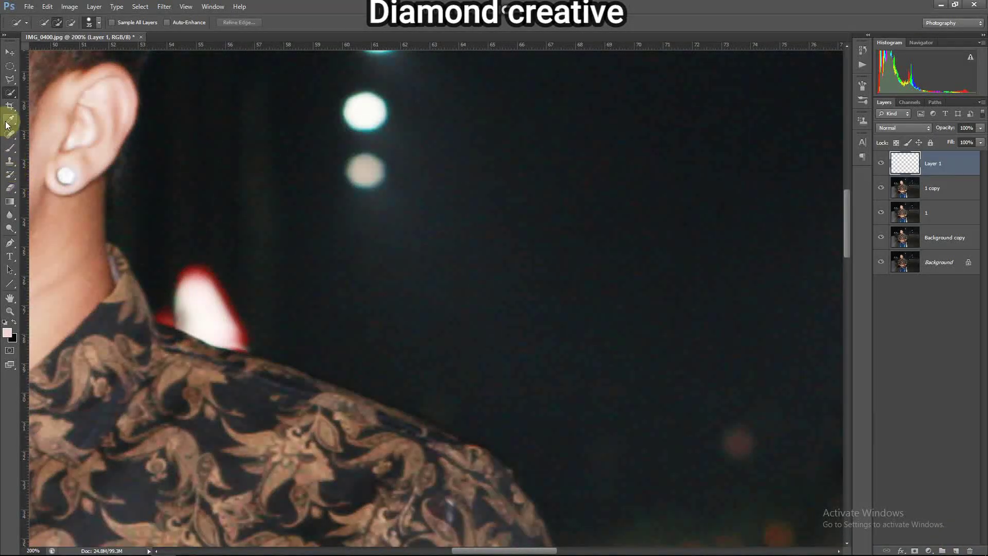
# Trace the earring with a Pen tool path and prepare a small black brush.
pyautogui.click(10, 243)
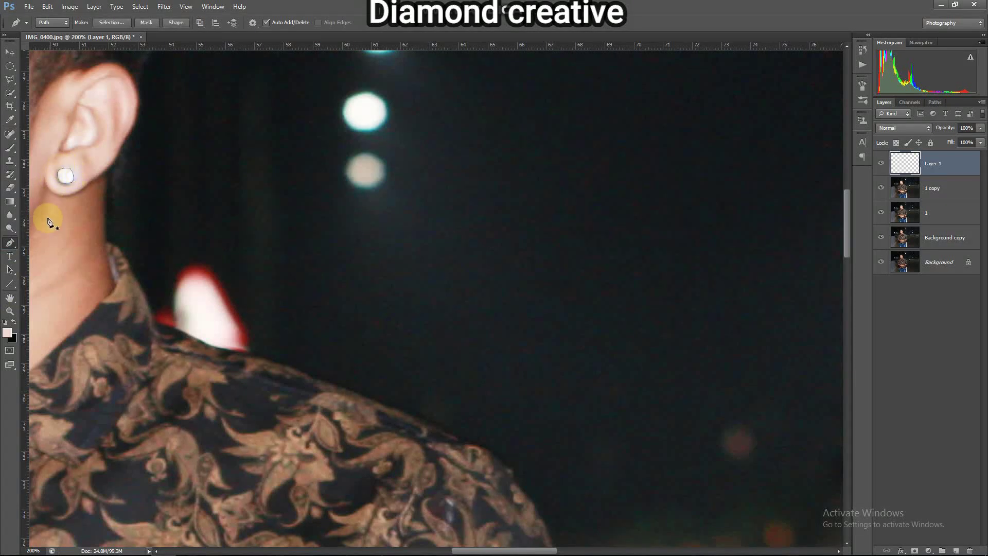
pyautogui.rightClick(88, 175)
pyautogui.click(10, 148)
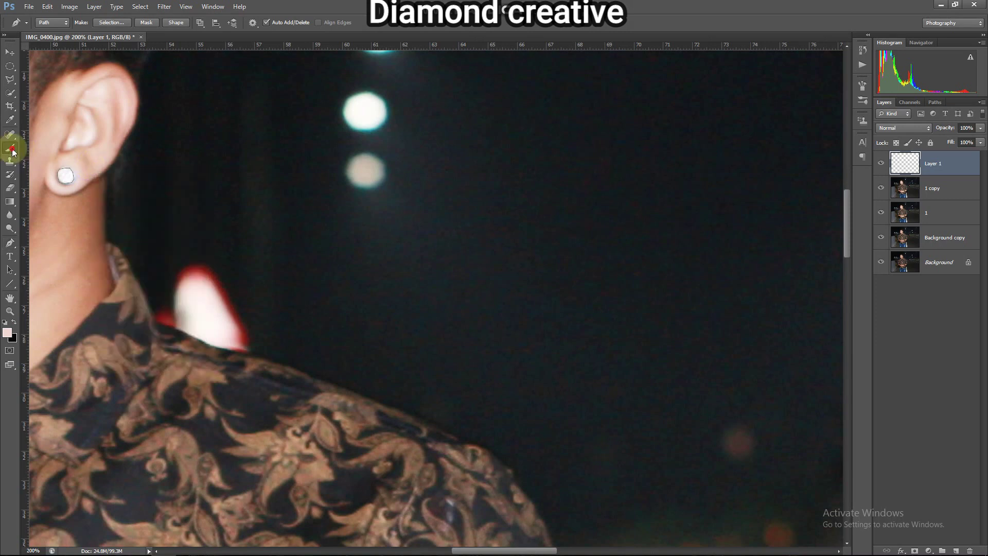
pyautogui.click(70, 178)
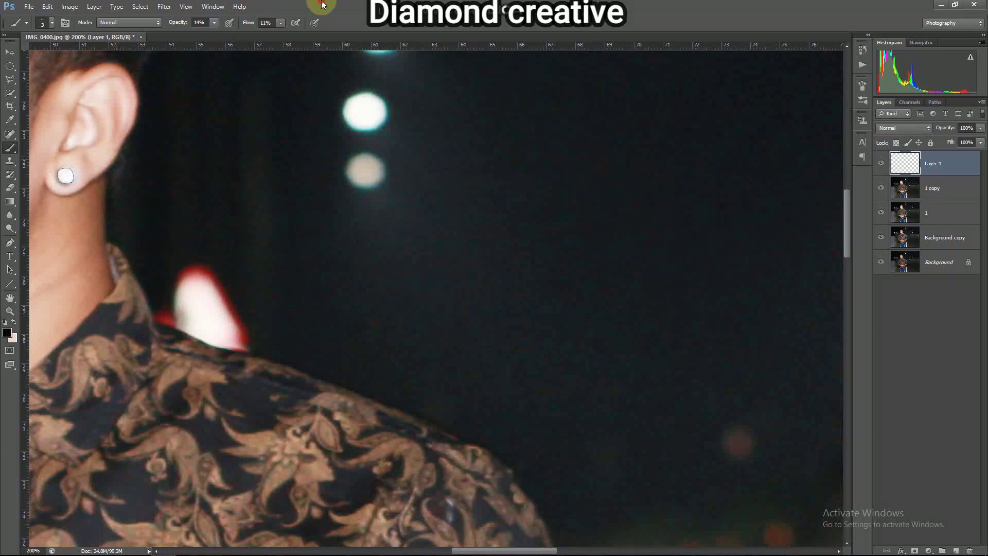
pyautogui.rightClick(132, 141)
pyautogui.click(166, 210)
pyautogui.click(290, 73)
pyautogui.click(50, 172)
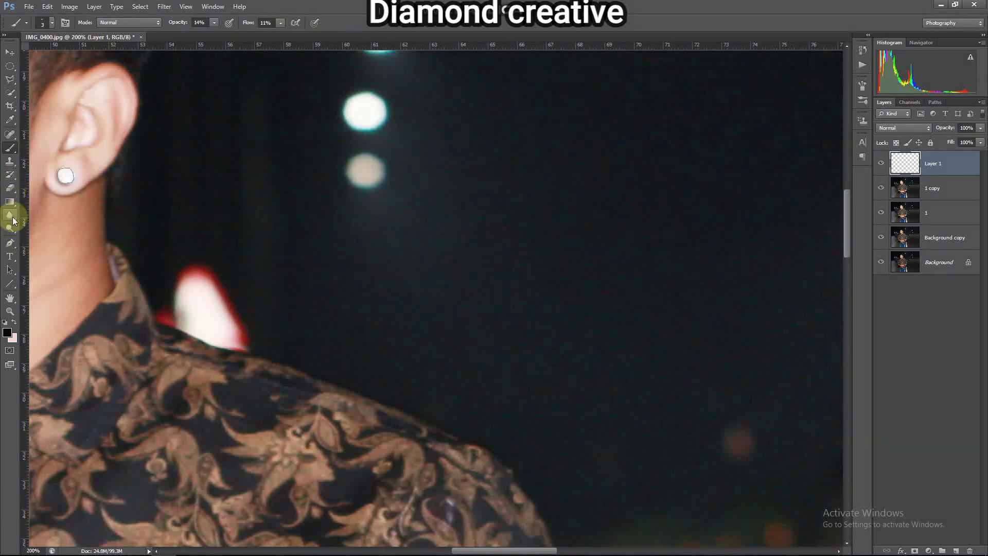
pyautogui.rightClick(132, 150)
pyautogui.click(43, 152)
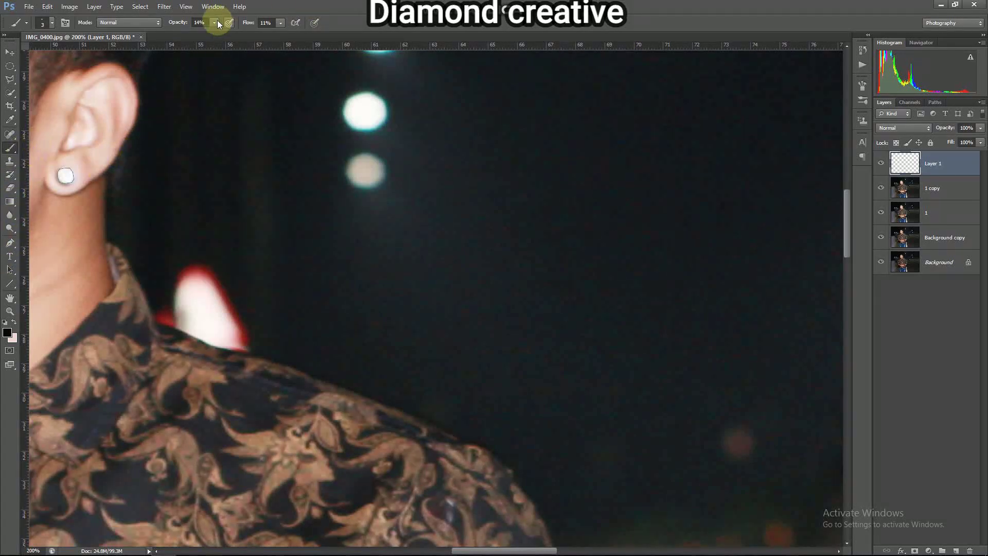
# Stroke the path around the earring with the brush to give it a black outline.
pyautogui.click(9, 242)
pyautogui.rightClick(112, 213)
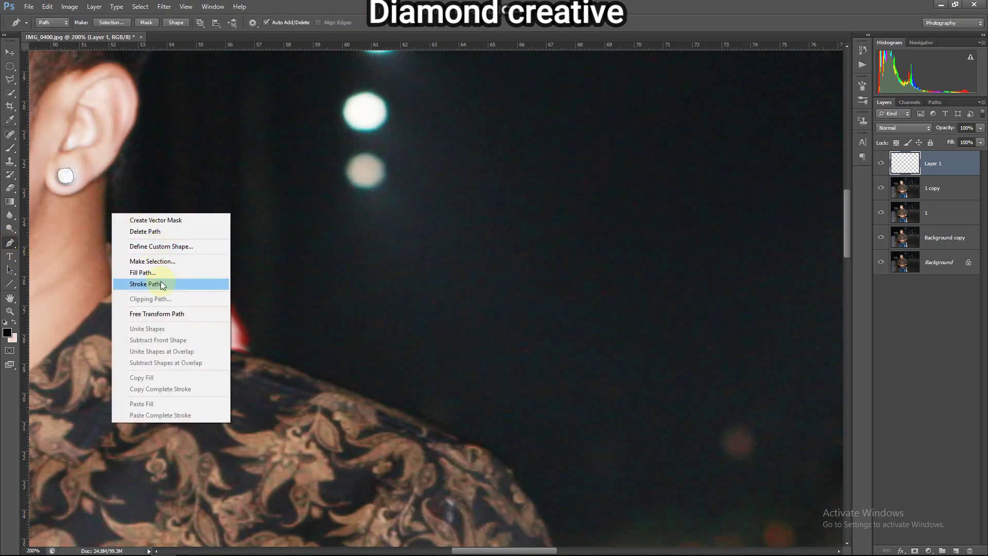
pyautogui.click(160, 284)
pyautogui.click(509, 185)
pyautogui.click(506, 206)
pyautogui.click(550, 184)
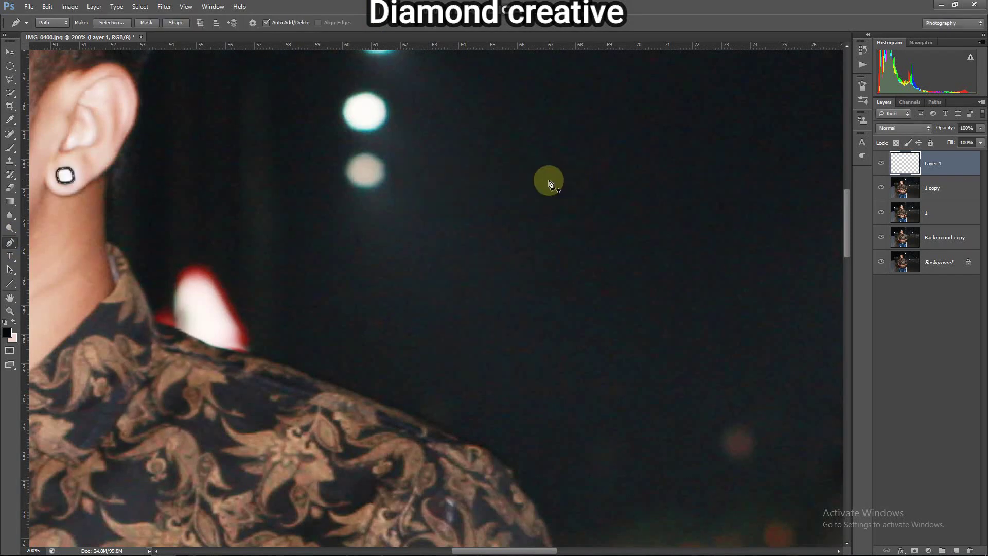
# Compare the earring with and without its black outline, both close up and in the full photo.
pyautogui.hotkey('ctrl', 'z')
pyautogui.hotkey('ctrl', 'z')
pyautogui.hotkey('ctrl', '-')
pyautogui.hotkey('ctrl', '-')
pyautogui.hotkey('ctrl', '-')
pyautogui.hotkey('ctrl', '-')
pyautogui.hotkey('ctrl', '+')
pyautogui.hotkey('ctrl', '+')
pyautogui.hotkey('ctrl', '+')
pyautogui.hotkey('ctrl', '+')
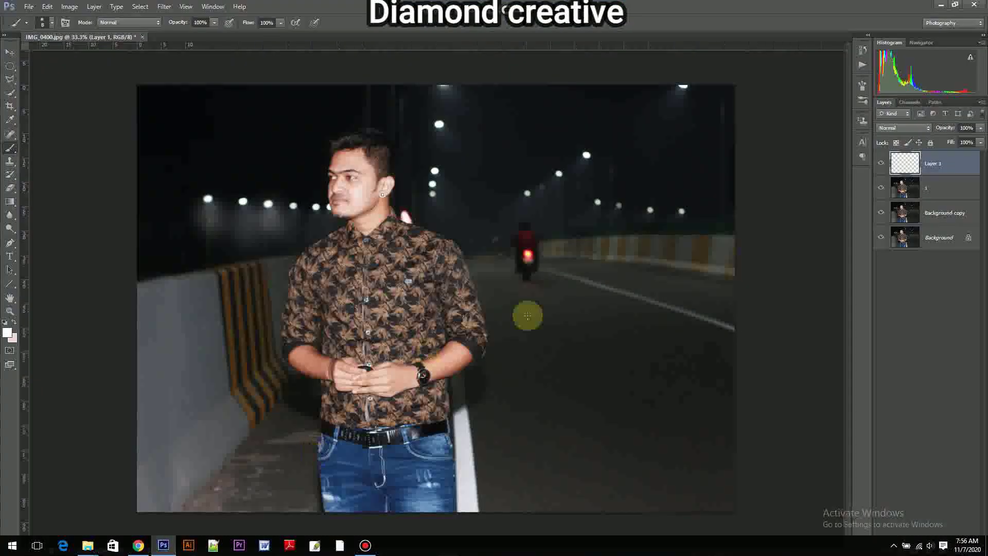
# Merge the earring outline layer into layer 1 and duplicate the result as layer 2.
pyautogui.rightClick(929, 164)
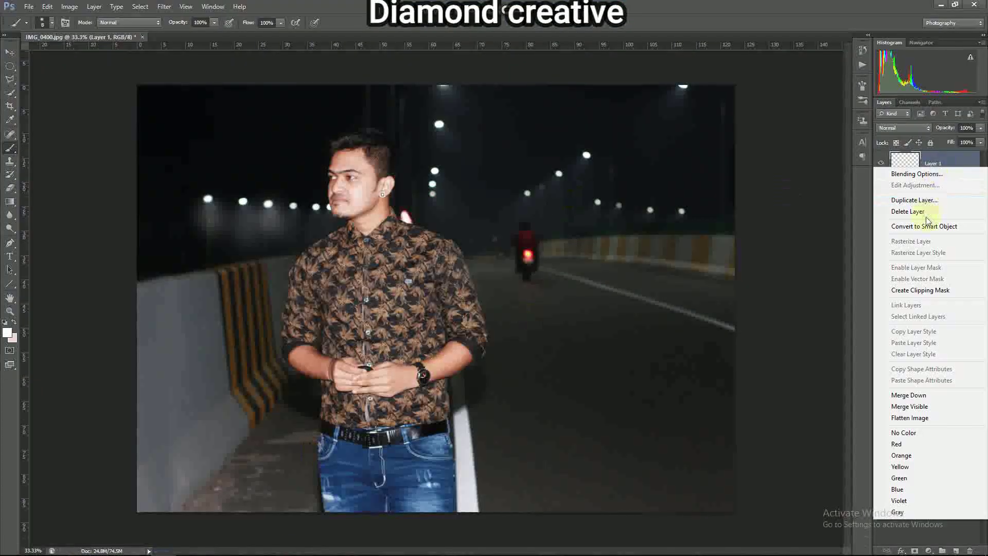
pyautogui.click(875, 205)
pyautogui.click(8, 92)
pyautogui.rightClick(941, 163)
pyautogui.click(900, 196)
pyautogui.write('2')
pyautogui.click(440, 110)
# Lasso a small patch along the forehead hairline, fill it and clear the selection.
pyautogui.hotkey('ctrl', '+')
pyautogui.hotkey('ctrl', '+')
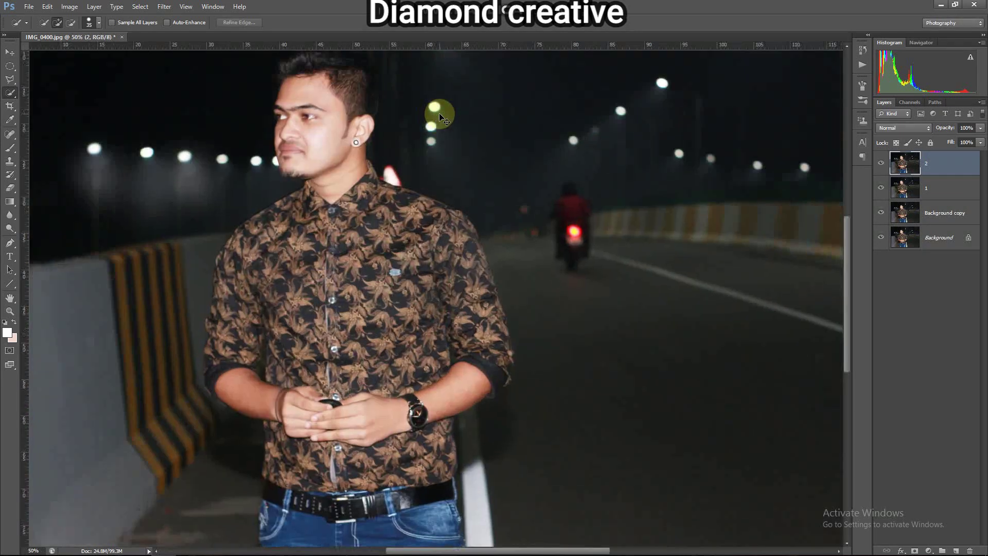
pyautogui.moveTo(281, 95); pyautogui.dragTo(402, 274)
pyautogui.click(11, 78)
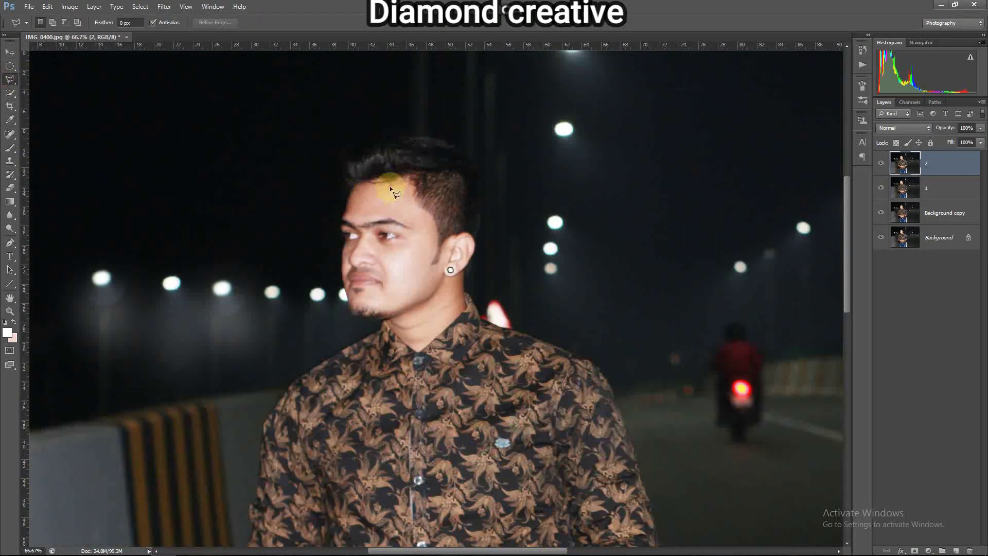
pyautogui.click(362, 181)
pyautogui.click(397, 179)
pyautogui.click(368, 182)
pyautogui.rightClick(390, 183)
pyautogui.click(419, 329)
pyautogui.press('Return')
pyautogui.hotkey('ctrl', 'd')
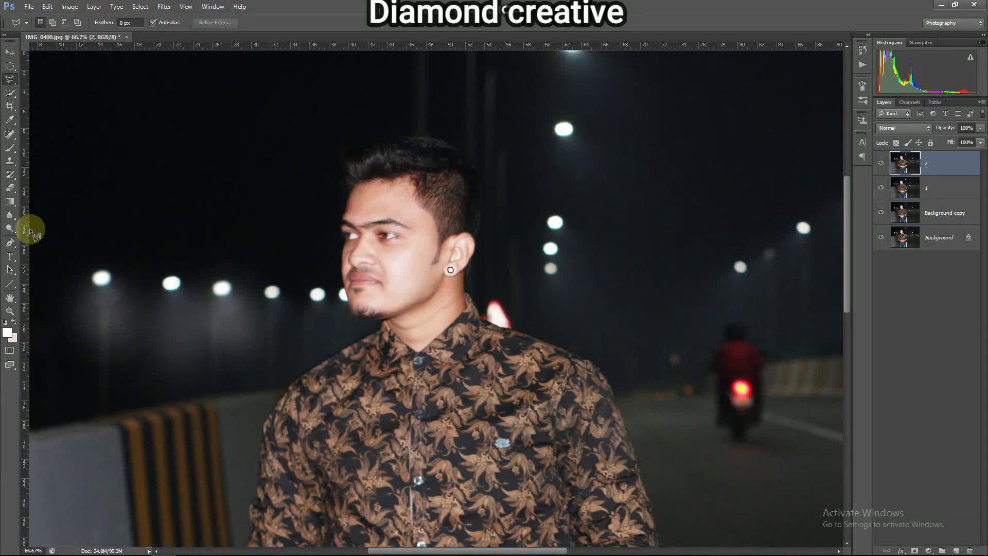
# Set the brush to 16% opacity and 26% flow and paint softly over the forehead near the hairline.
pyautogui.click(11, 148)
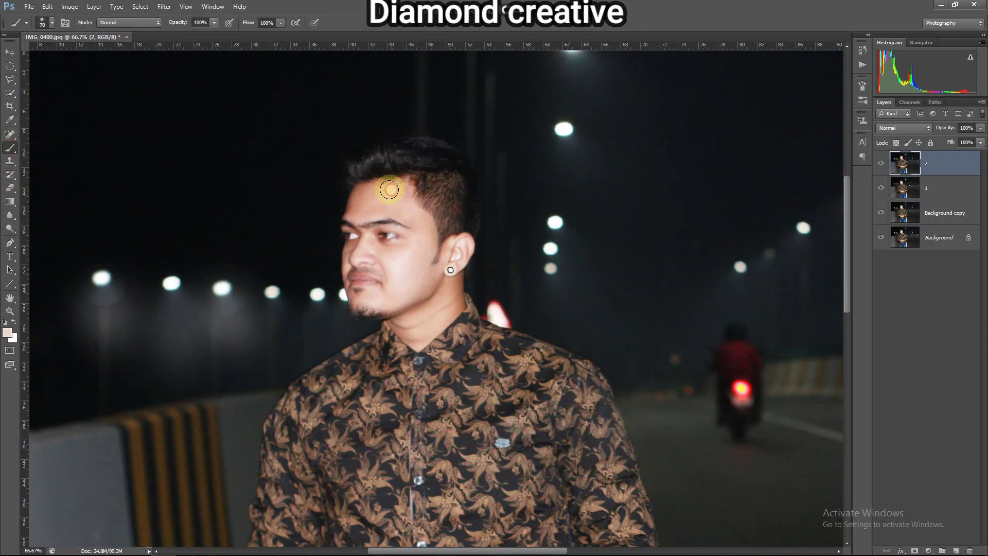
pyautogui.click(212, 23)
pyautogui.moveTo(170, 38); pyautogui.dragTo(170, 38)
pyautogui.click(280, 24)
pyautogui.moveTo(263, 37); pyautogui.dragTo(242, 37)
pyautogui.click(351, 7)
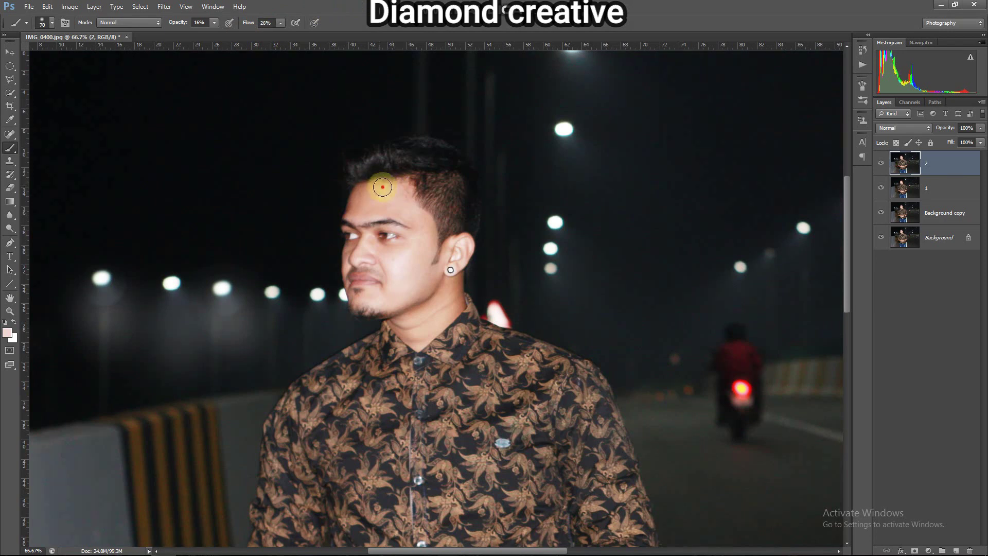
pyautogui.scroll(-4, 494, 170)
pyautogui.scroll(2, 453, 141)
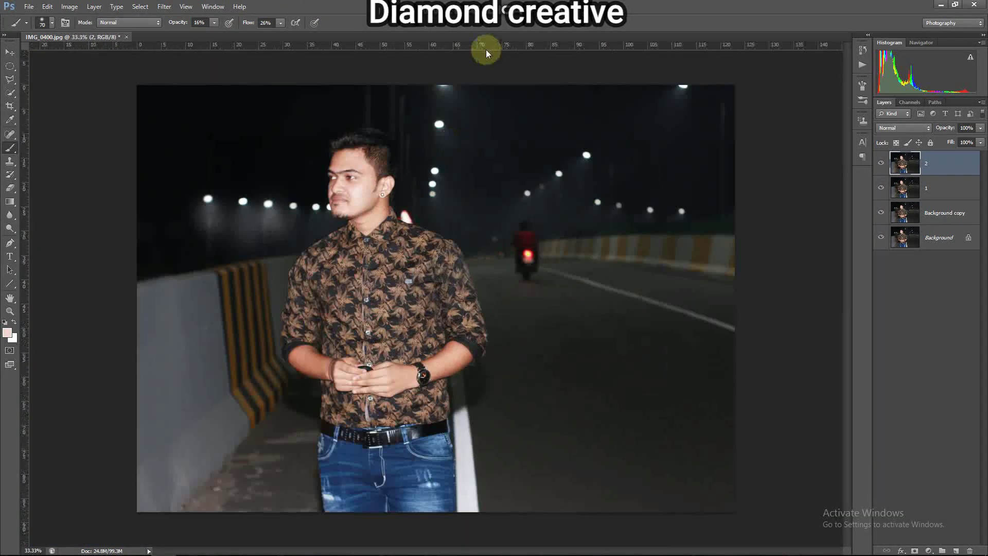
# Duplicate layer 2 as 2 copy.
pyautogui.rightClick(926, 163)
pyautogui.click(922, 194)
pyautogui.press('Return')
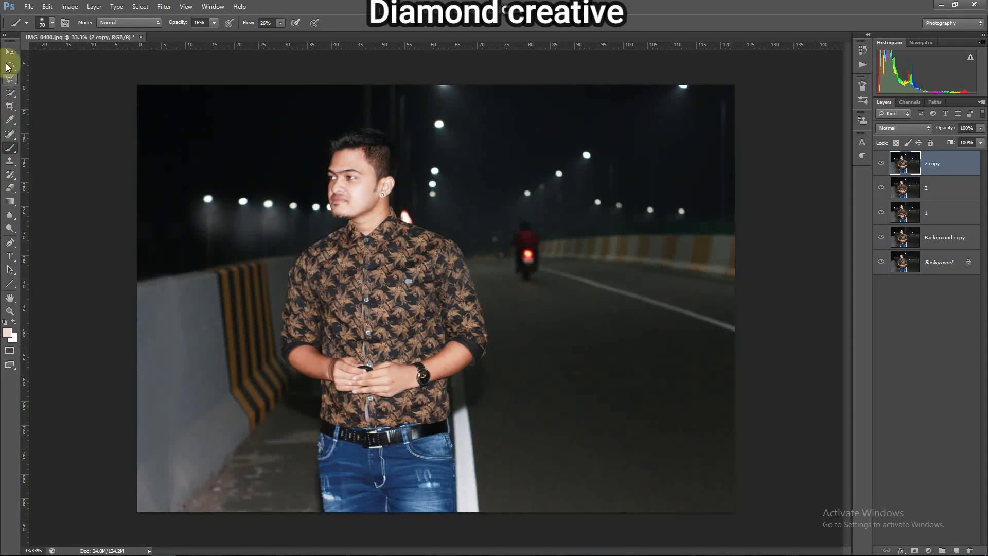
# Sample the red of the motorbike's tail light as the foreground colour for the brush.
pyautogui.click(10, 120)
pyautogui.click(528, 253)
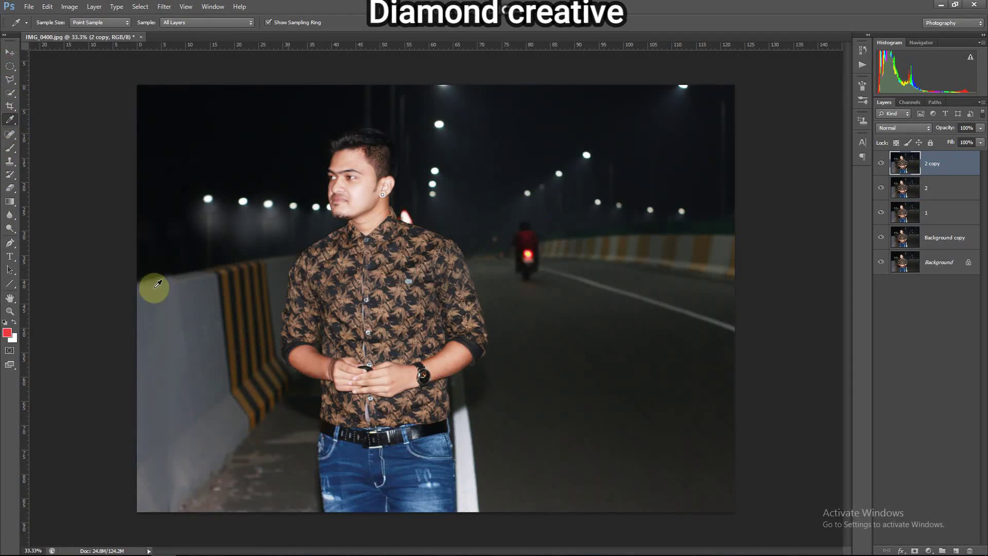
pyautogui.click(9, 148)
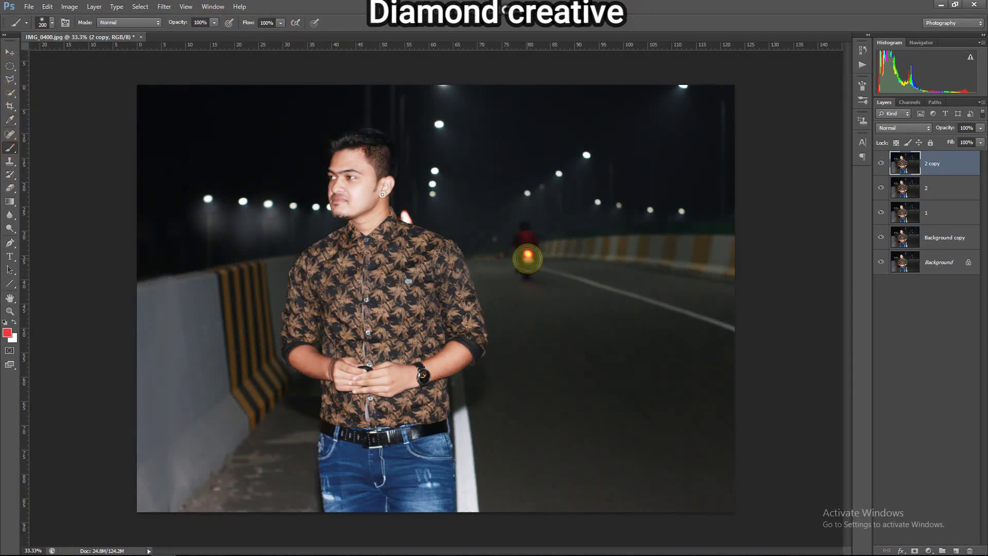
# Try a 400 px red glow over the tail light on 2 copy with Lighten blending, and delete that layer.
pyautogui.click(528, 260)
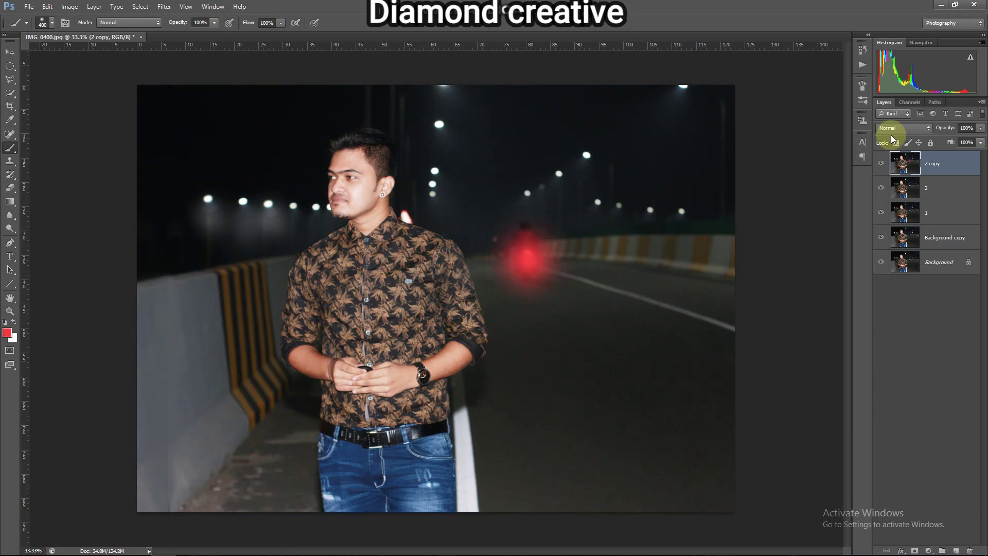
pyautogui.click(903, 128)
pyautogui.click(895, 214)
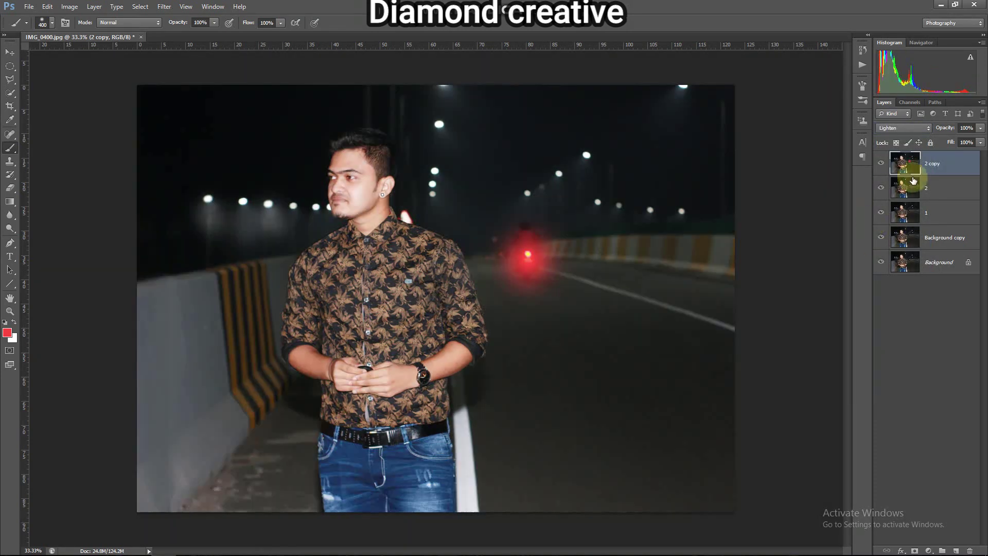
pyautogui.rightClick(937, 163)
pyautogui.click(913, 208)
pyautogui.click(461, 210)
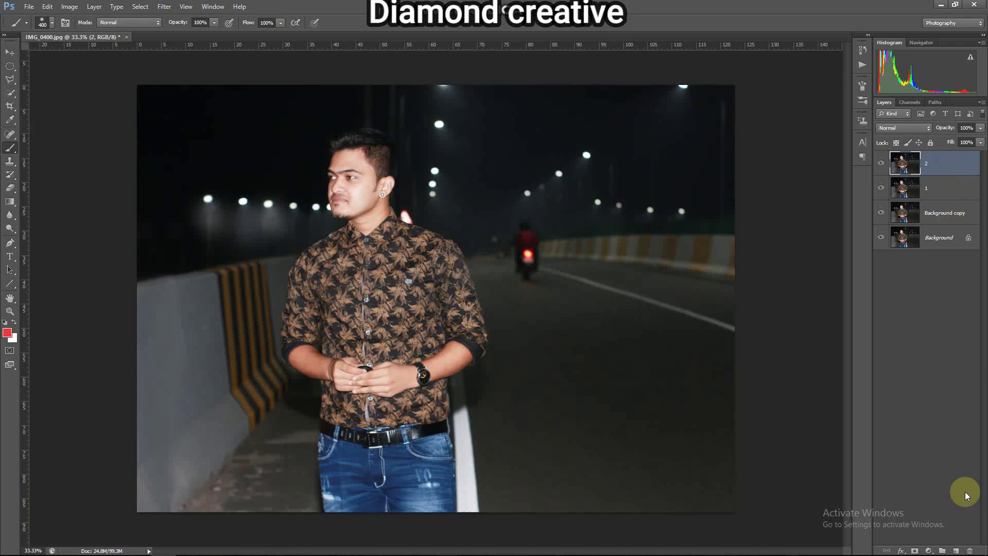
# Add a new layer and paint a red glow over the motorbike's tail light with a 250 px brush.
pyautogui.click(954, 550)
pyautogui.press('[')
pyautogui.click(528, 261)
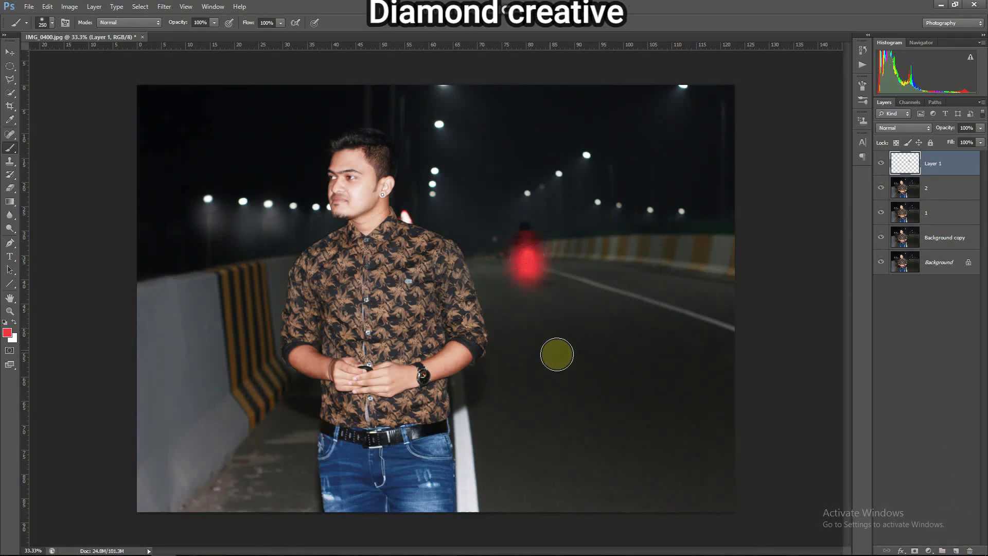
# Try Screen and Lighten blending on the glow layer and set it to Linear Dodge (Add).
pyautogui.click(903, 127)
pyautogui.click(893, 220)
pyautogui.click(896, 133)
pyautogui.click(894, 213)
pyautogui.click(896, 131)
pyautogui.click(895, 238)
pyautogui.click(896, 132)
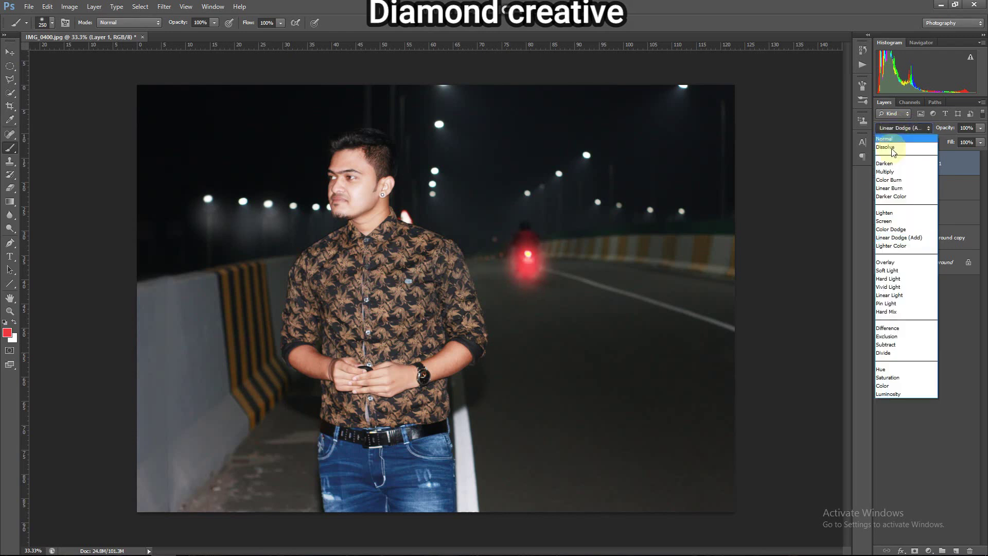
pyautogui.click(895, 237)
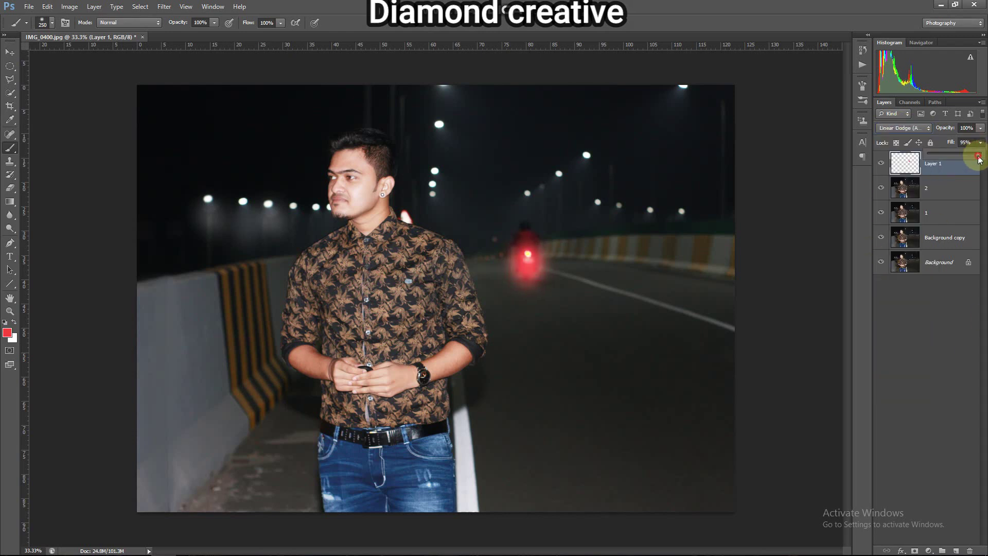
# Delete the Linear Dodge glow layer above layer 2.
pyautogui.rightClick(910, 161)
pyautogui.rightClick(934, 159)
pyautogui.click(905, 209)
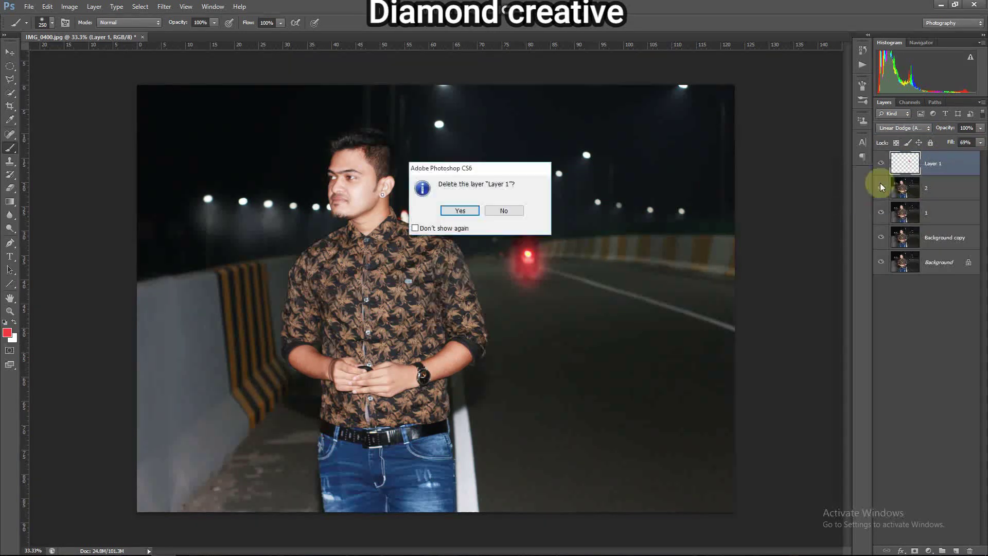
pyautogui.press('Return')
# Add a new layer for the tail light glow, try blending modes on it and settle on Lighten.
pyautogui.click(947, 549)
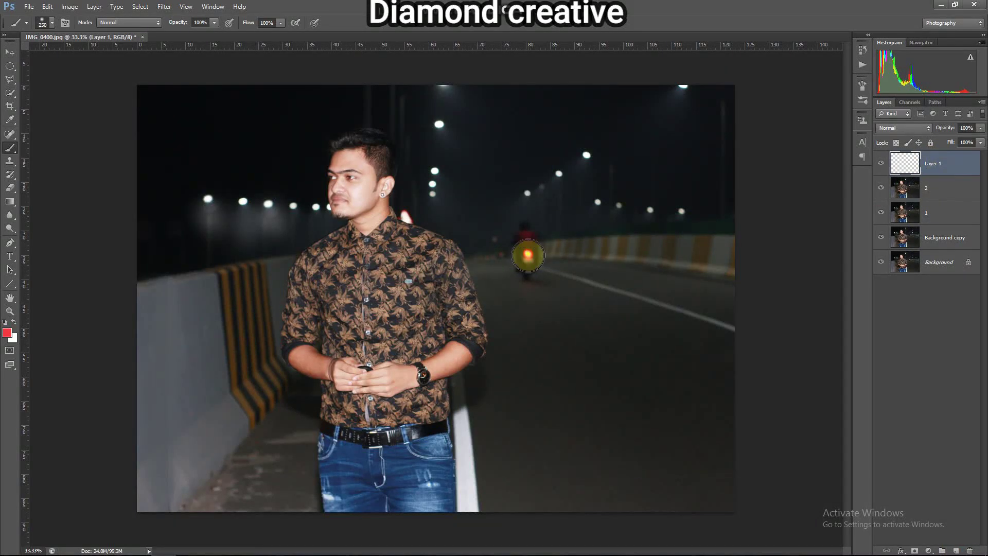
pyautogui.click(904, 127)
pyautogui.click(900, 245)
pyautogui.click(903, 127)
pyautogui.click(897, 211)
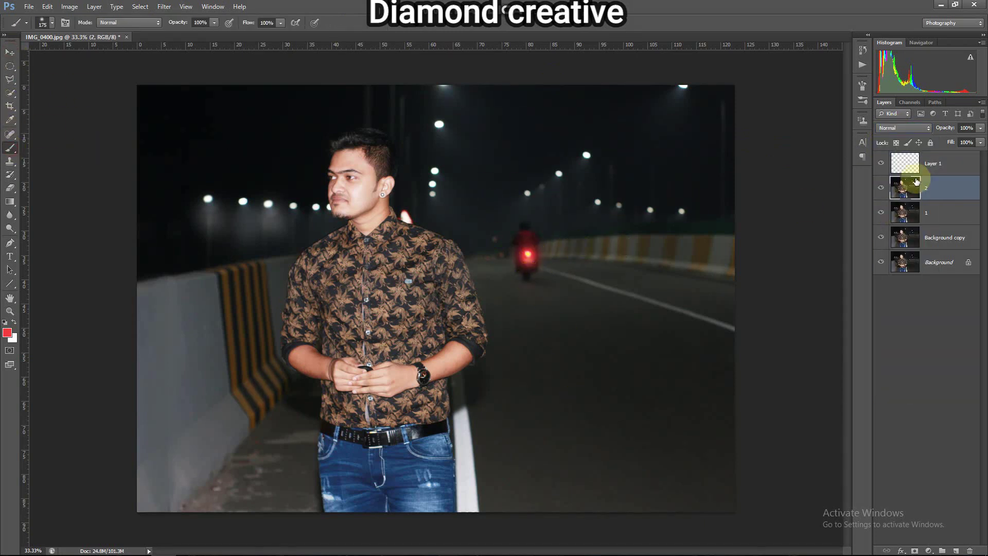
# Set the brush to 400 px with 55% opacity and 58% flow for the red tail light glow.
pyautogui.press(']')
pyautogui.press(']')
pyautogui.press(']')
pyautogui.press(']')
pyautogui.moveTo(280, 23); pyautogui.dragTo(259, 33)
pyautogui.moveTo(214, 23); pyautogui.dragTo(191, 33)
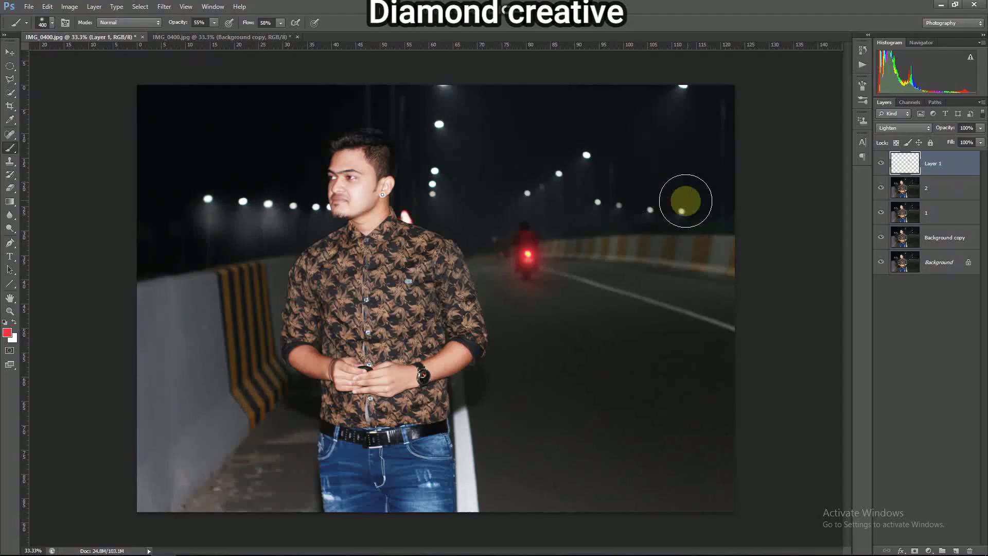
# Soften the red tail light glow on Layer 1 with a Gaussian Blur.
pyautogui.click(165, 6)
pyautogui.moveTo(180, 107)
pyautogui.click(308, 185)
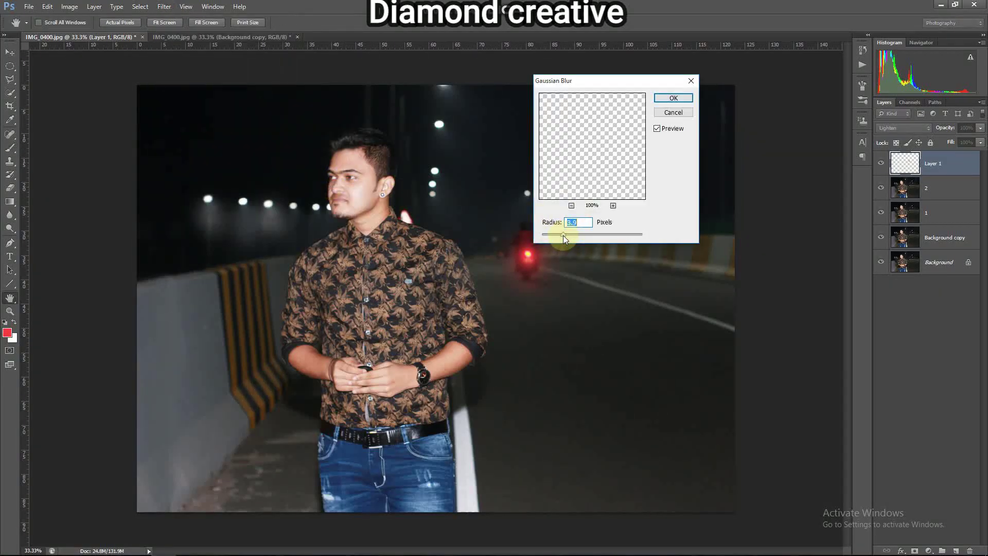
pyautogui.click(673, 98)
# Try to save the retouched image as a JPEG.
pyautogui.click(29, 6)
pyautogui.click(46, 126)
pyautogui.click(396, 428)
pyautogui.click(370, 342)
pyautogui.click(502, 414)
pyautogui.click(508, 218)
# Close the other open IMG_0400.jpg document that contains the Background copy layer.
pyautogui.click(29, 7)
pyautogui.click(294, 39)
pyautogui.click(297, 38)
pyautogui.click(512, 213)
# Save the retouched image as a JPEG over the existing file, with quality 12 and the Baseline ("Standard") format.
pyautogui.click(29, 6)
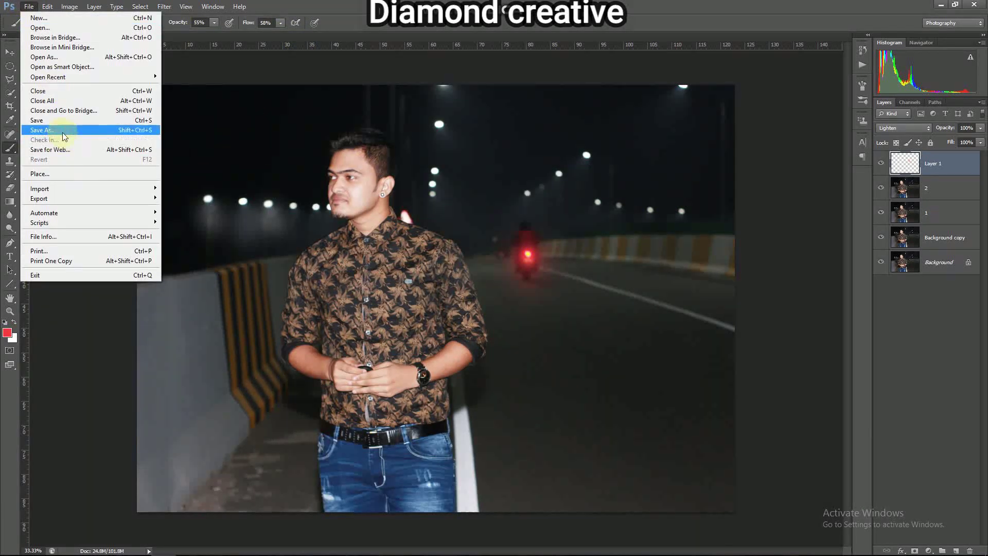
pyautogui.click(47, 126)
pyautogui.click(396, 428)
pyautogui.click(370, 342)
pyautogui.click(502, 414)
pyautogui.click(474, 210)
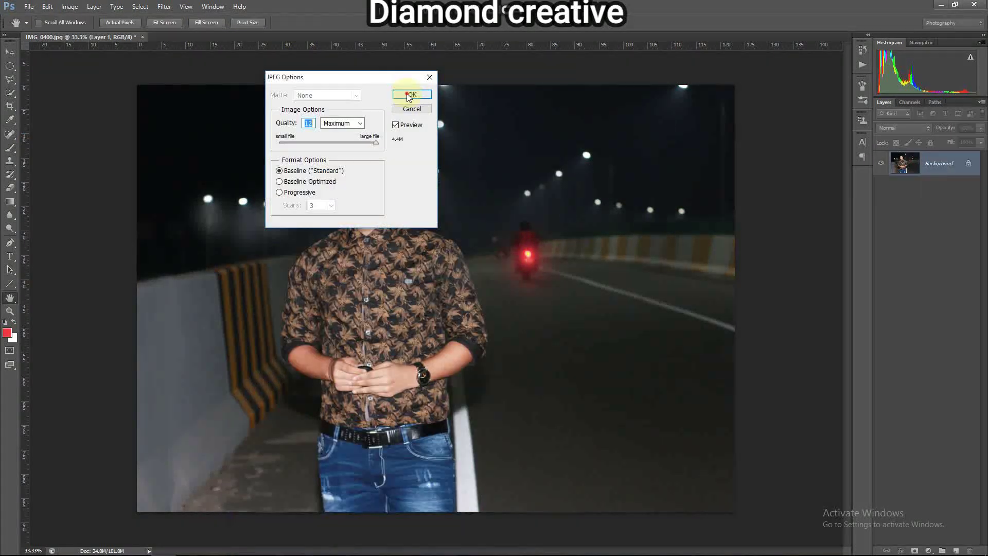
pyautogui.click(410, 92)
# Open the saved IMG_0400.jpg as a flattened document and bring it to the front.
pyautogui.click(28, 6)
pyautogui.click(45, 28)
pyautogui.doubleClick(375, 456)
pyautogui.click(122, 36)
pyautogui.click(177, 36)
# Duplicate the Background layer under the name 1.
pyautogui.rightClick(919, 164)
pyautogui.click(919, 185)
pyautogui.write('1')
pyautogui.press('Return')
# Select the background around the man with a 35 px Quick Selection brush, leaving out his hair, shoulders and sleeves.
pyautogui.click(10, 94)
pyautogui.moveTo(140, 89)
pyautogui.mouseDown()
pyautogui.moveTo(230, 254)
pyautogui.moveTo(243, 352)
pyautogui.moveTo(214, 427)
pyautogui.moveTo(372, 97)
pyautogui.moveTo(601, 172)
pyautogui.moveTo(664, 334)
pyautogui.moveTo(636, 389)
pyautogui.moveTo(468, 427)
pyautogui.moveTo(483, 297)
pyautogui.mouseUp()
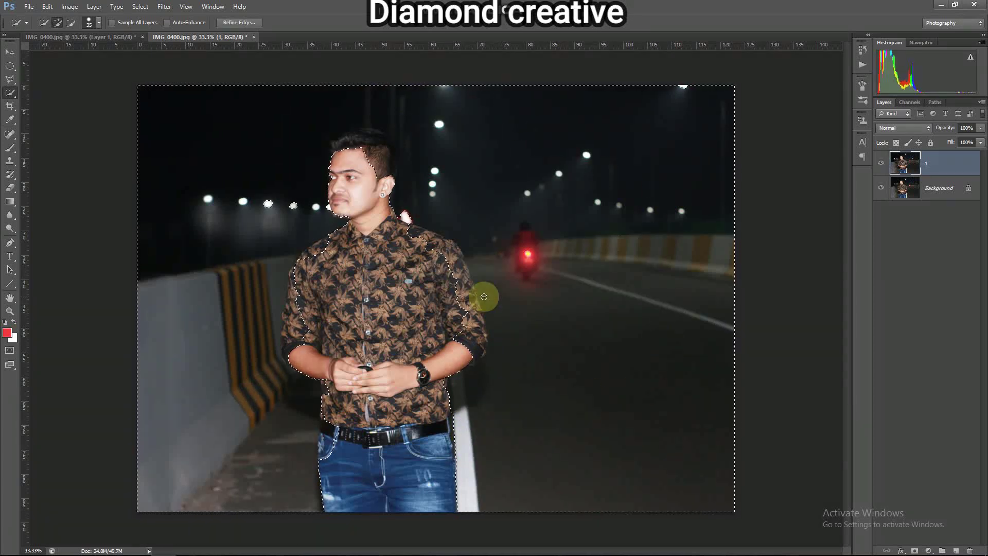
pyautogui.hotkey('ctrl', '+')
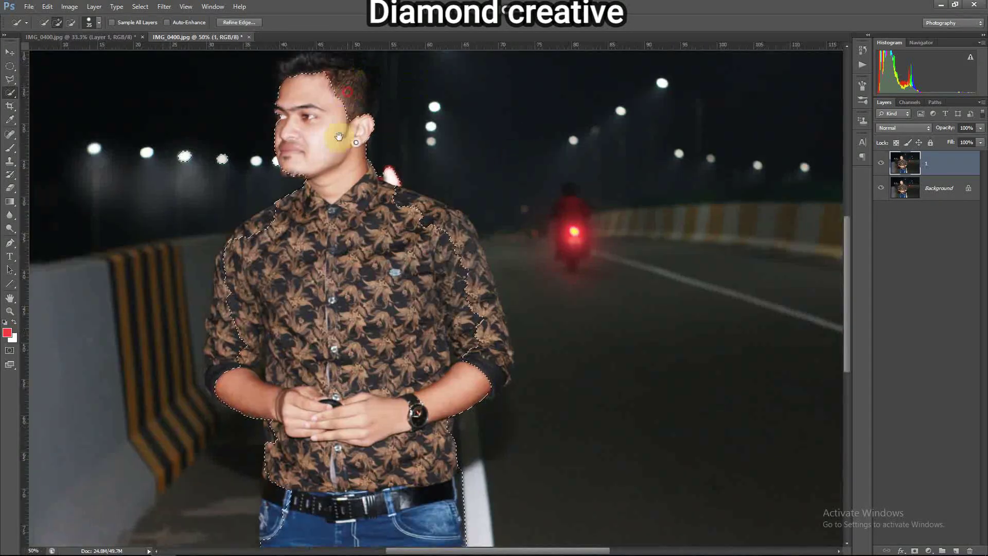
pyautogui.moveTo(342, 137); pyautogui.dragTo(328, 219)
pyautogui.moveTo(272, 202)
pyautogui.mouseDown()
pyautogui.moveTo(269, 140)
pyautogui.moveTo(317, 133)
pyautogui.moveTo(342, 138)
pyautogui.moveTo(360, 183)
pyautogui.moveTo(291, 172)
pyautogui.moveTo(267, 149)
pyautogui.mouseUp()
pyautogui.moveTo(460, 355)
pyautogui.mouseDown()
pyautogui.moveTo(453, 318)
pyautogui.moveTo(490, 461)
pyautogui.moveTo(492, 432)
pyautogui.moveTo(479, 470)
pyautogui.mouseUp()
pyautogui.moveTo(286, 278)
pyautogui.mouseDown()
pyautogui.moveTo(198, 403)
pyautogui.moveTo(194, 468)
pyautogui.moveTo(213, 336)
pyautogui.mouseUp()
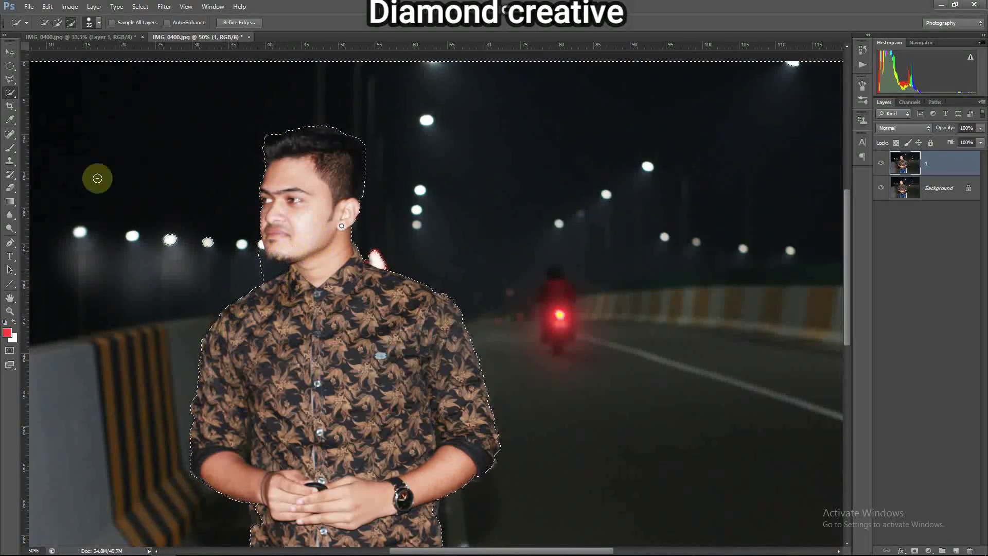
# Refine the background selection closely around the man's head, hair and face.
pyautogui.hotkey('ctrl', '+')
pyautogui.hotkey('ctrl', '+')
pyautogui.hotkey('ctrl', '+')
pyautogui.moveTo(264, 253); pyautogui.dragTo(358, 108)
pyautogui.moveTo(354, 142); pyautogui.dragTo(328, 315)
pyautogui.click(54, 23)
pyautogui.moveTo(336, 118)
pyautogui.mouseDown()
pyautogui.moveTo(397, 137)
pyautogui.moveTo(397, 116)
pyautogui.mouseUp()
pyautogui.moveTo(407, 203)
pyautogui.mouseDown()
pyautogui.moveTo(468, 216)
pyautogui.moveTo(478, 266)
pyautogui.moveTo(390, 210)
pyautogui.moveTo(392, 77)
pyautogui.moveTo(403, 219)
pyautogui.mouseUp()
# Subtract the man's chin, neck and collar edges from the background selection with a 15 px Quick Selection brush.
pyautogui.click(73, 23)
pyautogui.press('[')
pyautogui.press('[')
pyautogui.press('[')
pyautogui.press('[')
pyautogui.moveTo(456, 386); pyautogui.dragTo(383, 222)
pyautogui.click(57, 23)
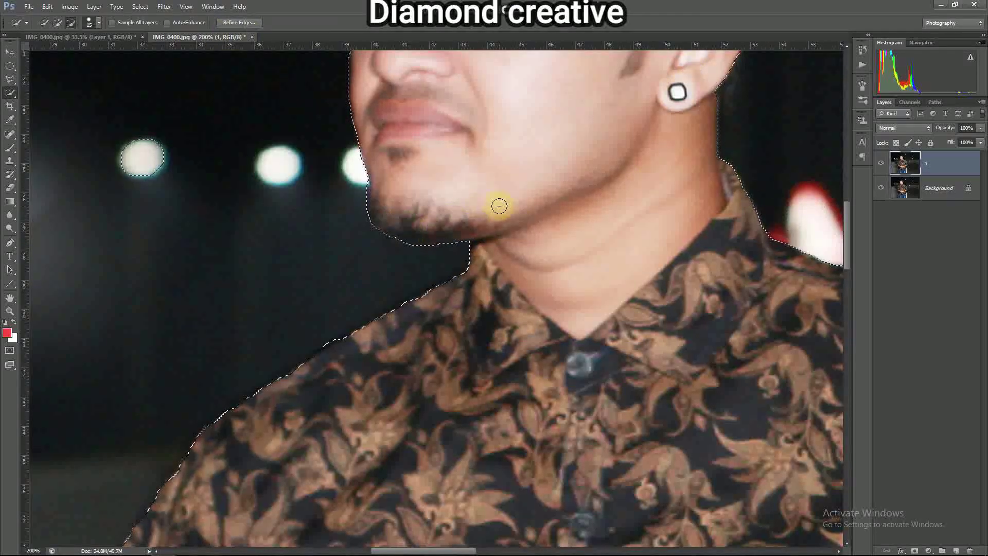
# Add the missed strips of background along the outline of the man's body to the selection.
pyautogui.hotkey('ctrl', '-')
pyautogui.hotkey('ctrl', '-')
pyautogui.hotkey('ctrl', '-')
pyautogui.hotkey('ctrl', '-')
pyautogui.hotkey('ctrl', '+')
pyautogui.hotkey('ctrl', '+')
pyautogui.hotkey('ctrl', '+')
pyautogui.hotkey('ctrl', '+')
pyautogui.moveTo(576, 385); pyautogui.dragTo(317, 136)
pyautogui.moveTo(457, 102)
pyautogui.mouseDown()
pyautogui.moveTo(471, 207)
pyautogui.moveTo(491, 225)
pyautogui.moveTo(472, 353)
pyautogui.moveTo(399, 400)
pyautogui.moveTo(412, 351)
pyautogui.moveTo(384, 319)
pyautogui.moveTo(358, 142)
pyautogui.mouseUp()
pyautogui.click(57, 23)
pyautogui.moveTo(245, 322); pyautogui.dragTo(251, 136)
pyautogui.moveTo(269, 344); pyautogui.dragTo(273, 531)
pyautogui.moveTo(286, 540); pyautogui.dragTo(272, 384)
pyautogui.moveTo(248, 428); pyautogui.dragTo(511, 130)
pyautogui.moveTo(231, 288); pyautogui.dragTo(833, 538)
# Subtract the man's belt, jeans pocket and lower shirt edge from the background selection.
pyautogui.click(72, 22)
pyautogui.moveTo(405, 222)
pyautogui.mouseDown()
pyautogui.moveTo(395, 308)
pyautogui.moveTo(405, 370)
pyautogui.moveTo(378, 397)
pyautogui.moveTo(330, 418)
pyautogui.mouseUp()
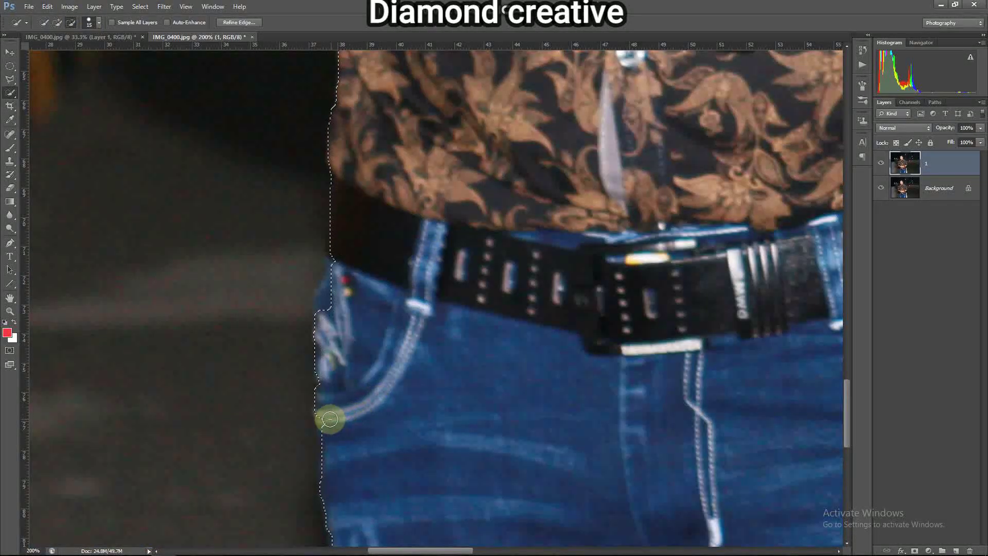
pyautogui.moveTo(335, 326); pyautogui.dragTo(335, 230)
pyautogui.moveTo(369, 182); pyautogui.dragTo(319, 466)
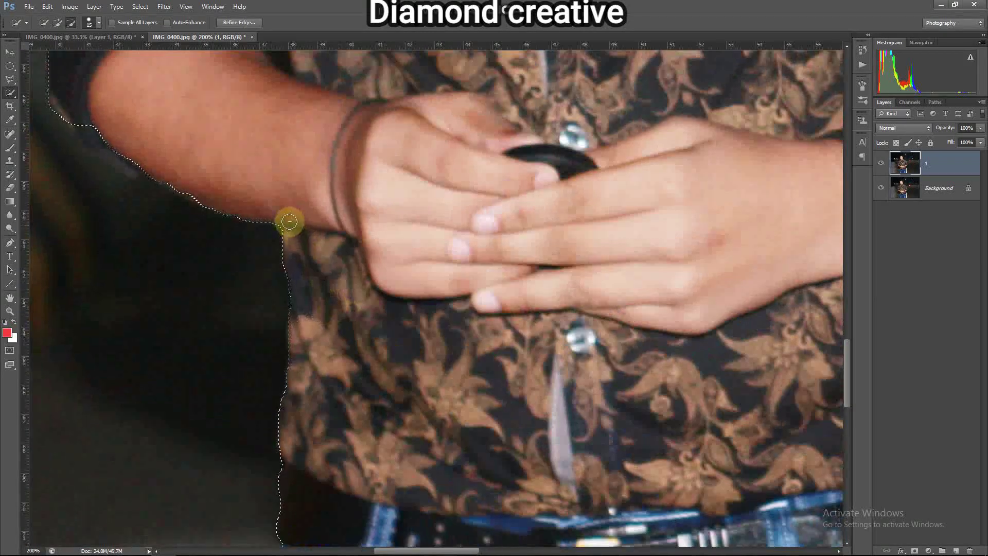
# Clean up the selection edge along the forearm, rolled cuff and sleeve beside the striped barrier.
pyautogui.moveTo(185, 160)
pyautogui.mouseDown()
pyautogui.moveTo(366, 269)
pyautogui.moveTo(409, 313)
pyautogui.mouseUp()
pyautogui.moveTo(320, 282); pyautogui.dragTo(361, 315)
pyautogui.moveTo(270, 159); pyautogui.dragTo(395, 304)
pyautogui.moveTo(350, 78); pyautogui.dragTo(343, 316)
pyautogui.moveTo(406, 319); pyautogui.dragTo(388, 108)
pyautogui.moveTo(367, 453); pyautogui.dragTo(273, 353)
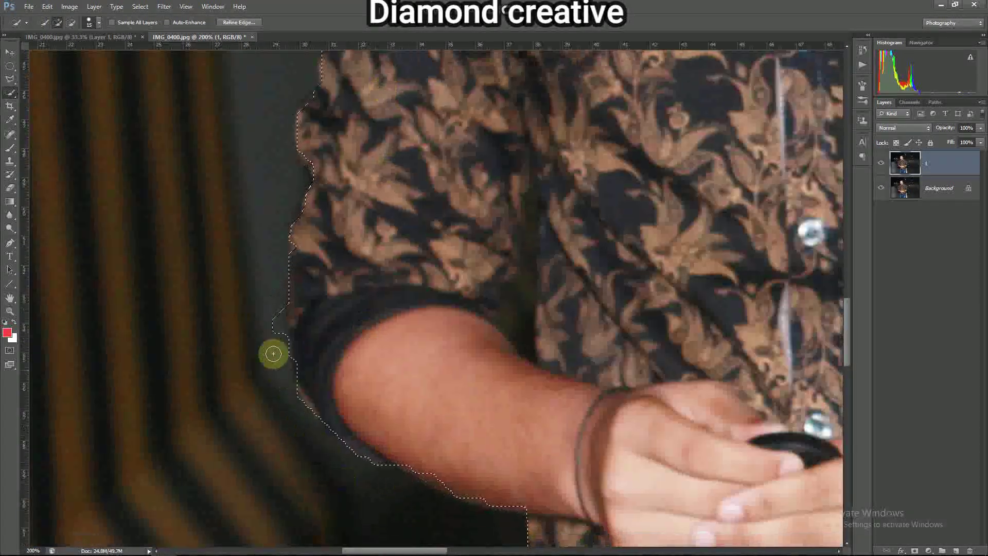
# Add the dark gap between the torso and the arm beside the striped barrier to the selection with a smaller brush.
pyautogui.hotkey('ctrl', '-')
pyautogui.hotkey('ctrl', '-')
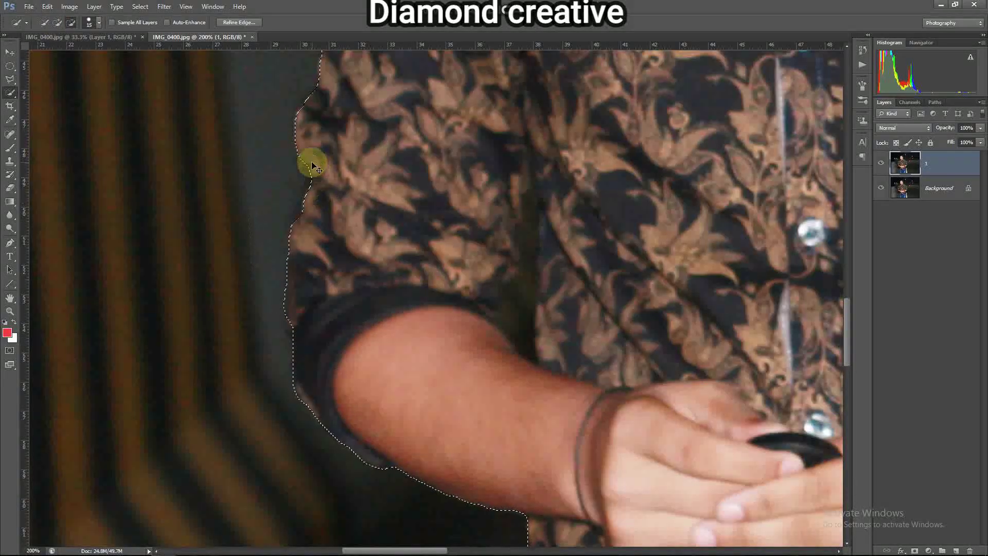
pyautogui.hotkey('ctrl', '+')
pyautogui.hotkey('ctrl', '+')
pyautogui.hotkey('ctrl', '+')
pyautogui.click(57, 22)
pyautogui.moveTo(566, 175)
pyautogui.mouseDown()
pyautogui.moveTo(559, 264)
pyautogui.moveTo(531, 187)
pyautogui.moveTo(541, 228)
pyautogui.moveTo(599, 284)
pyautogui.moveTo(575, 207)
pyautogui.mouseUp()
pyautogui.moveTo(562, 251); pyautogui.dragTo(553, 314)
pyautogui.press('[')
pyautogui.press('[')
pyautogui.press('[')
pyautogui.press('[')
pyautogui.moveTo(474, 288)
pyautogui.mouseDown()
pyautogui.moveTo(479, 298)
pyautogui.moveTo(538, 290)
pyautogui.moveTo(545, 345)
pyautogui.mouseUp()
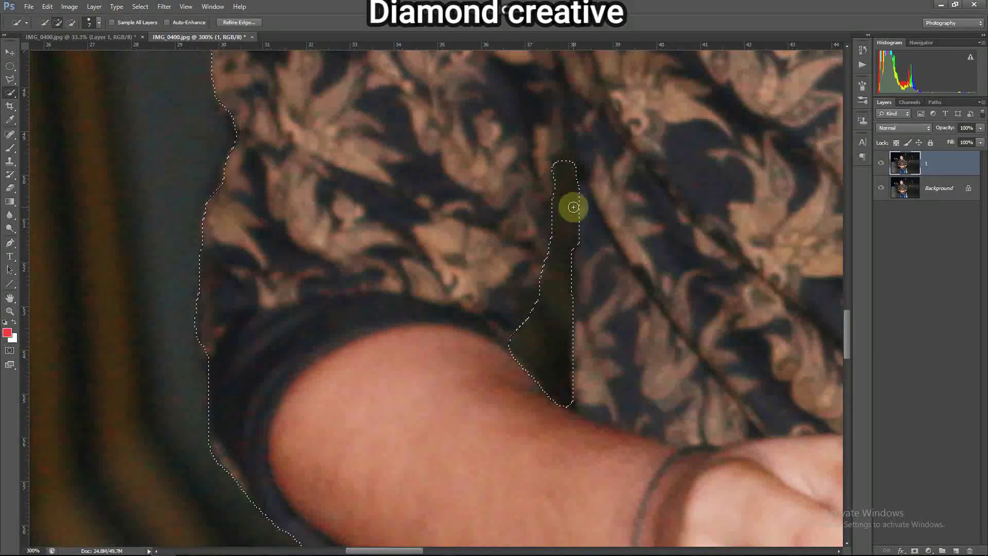
# Add the gap between the torso and the other arm to the selection, subtracting any shirt or sleeve areas.
pyautogui.hscroll(10, 627, 243)
pyautogui.moveTo(494, 276)
pyautogui.mouseDown()
pyautogui.moveTo(506, 324)
pyautogui.moveTo(533, 309)
pyautogui.moveTo(527, 299)
pyautogui.mouseUp()
pyautogui.click(72, 22)
pyautogui.click(57, 22)
pyautogui.moveTo(512, 337)
pyautogui.mouseDown()
pyautogui.moveTo(520, 368)
pyautogui.moveTo(512, 393)
pyautogui.mouseUp()
pyautogui.click(72, 23)
pyautogui.moveTo(619, 340)
pyautogui.mouseDown()
pyautogui.moveTo(538, 333)
pyautogui.moveTo(514, 345)
pyautogui.moveTo(521, 381)
pyautogui.mouseUp()
pyautogui.click(57, 22)
pyautogui.moveTo(533, 303); pyautogui.dragTo(536, 339)
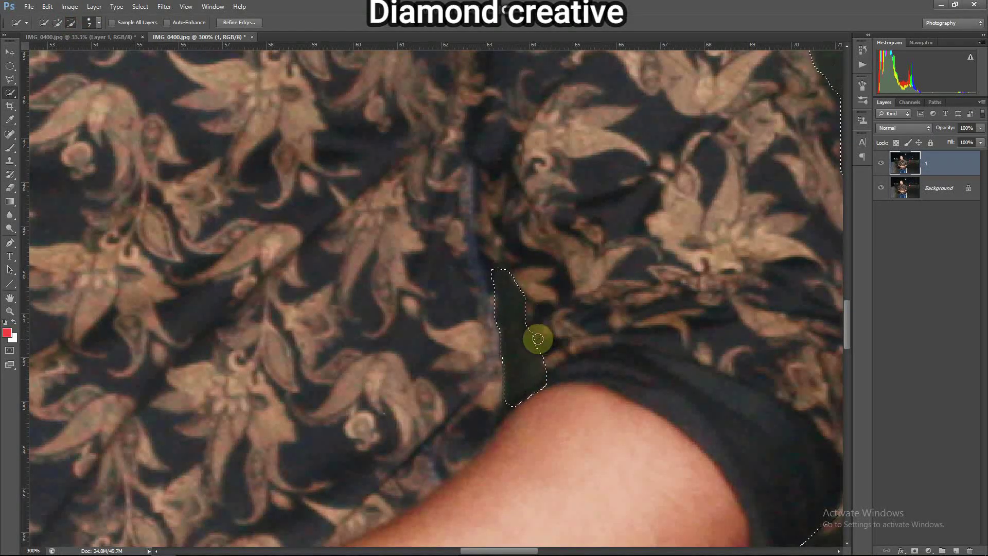
# Refine the edge of the background selection by raising its edge detection radius, with output to Selection.
pyautogui.hotkey('ctrl', '-')
pyautogui.hotkey('ctrl', '-')
pyautogui.hotkey('ctrl', '-')
pyautogui.hotkey('ctrl', '-')
pyautogui.hotkey('ctrl', '-')
pyautogui.hotkey('ctrl', '-')
pyautogui.hotkey('ctrl', 'alt', 'r')
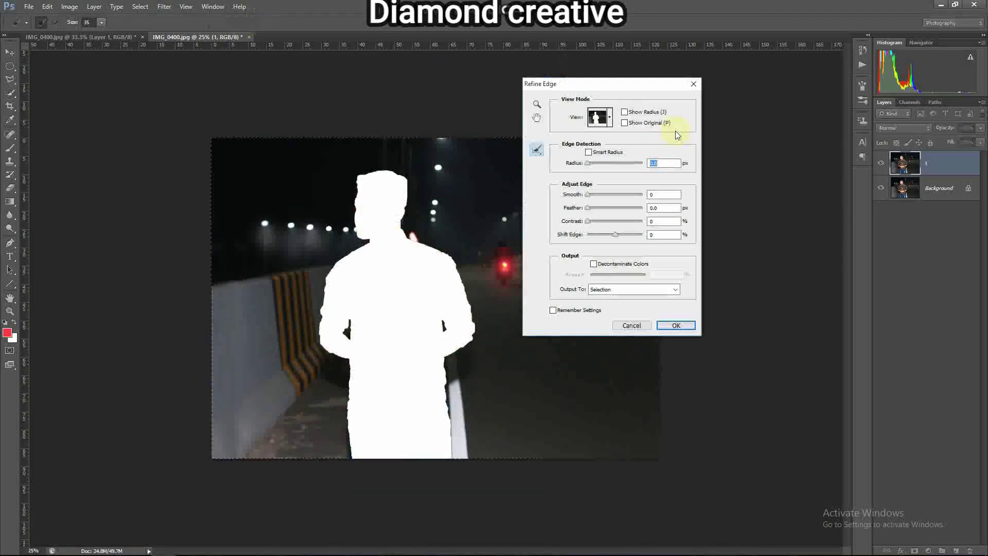
pyautogui.moveTo(599, 162); pyautogui.dragTo(603, 162)
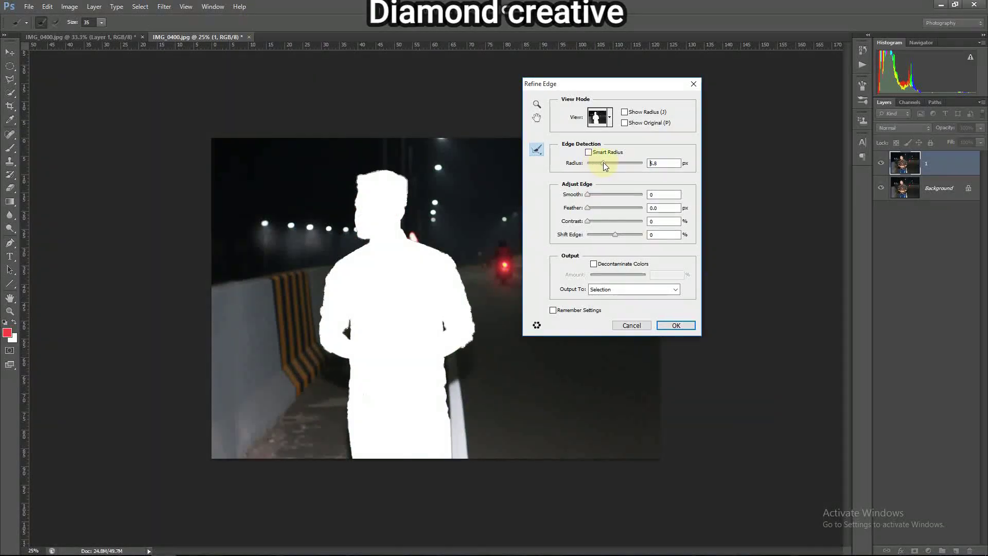
pyautogui.click(675, 325)
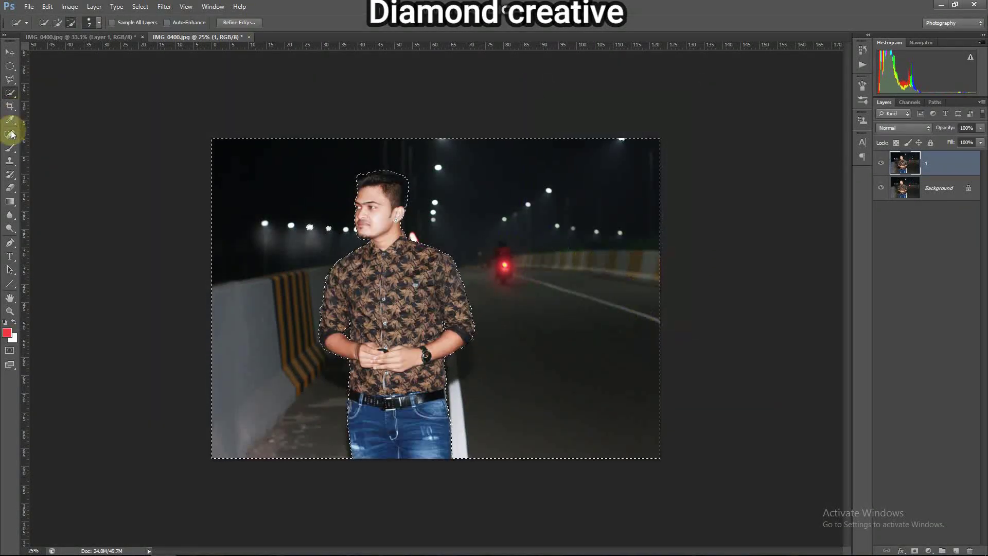
# Choose the Brush tool and duplicate layer 1 as 1 copy.
pyautogui.click(10, 147)
pyautogui.rightClick(930, 163)
pyautogui.click(905, 195)
pyautogui.click(438, 117)
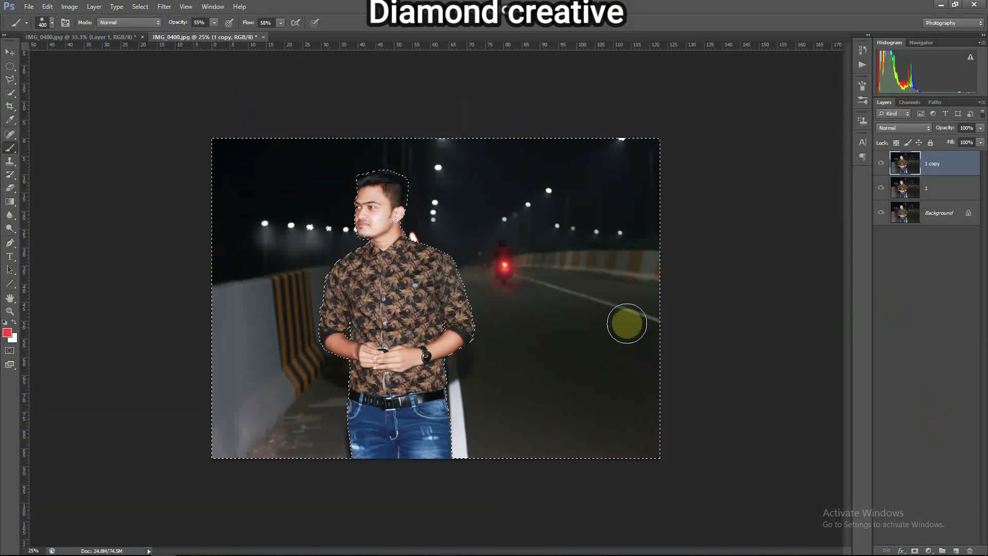
# Set the foreground colour to white for the brush.
pyautogui.click(8, 332)
pyautogui.click(464, 107)
pyautogui.click(696, 102)
pyautogui.click(615, 150)
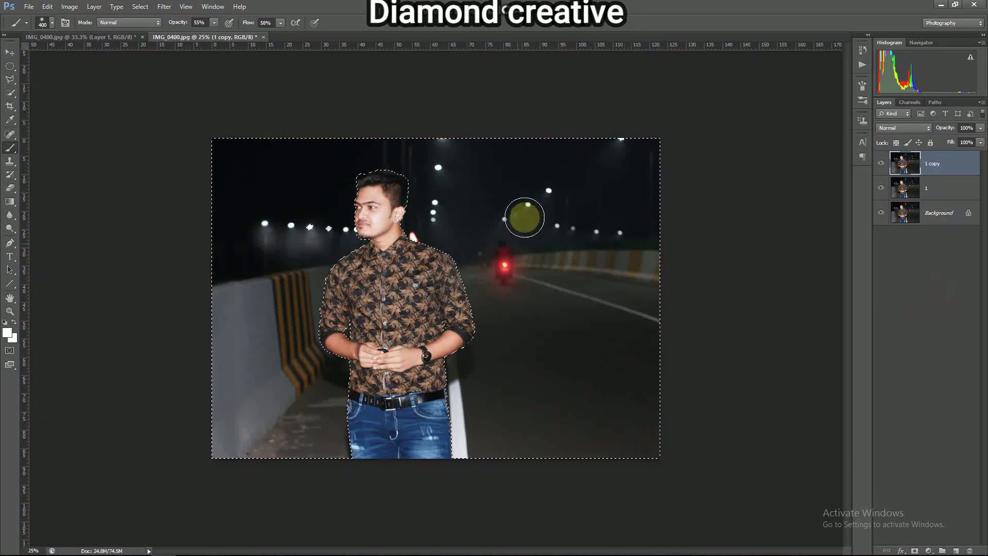
# Return to the Quick Selection tool in add mode and refine the background selection's edge with a small radius.
pyautogui.click(10, 92)
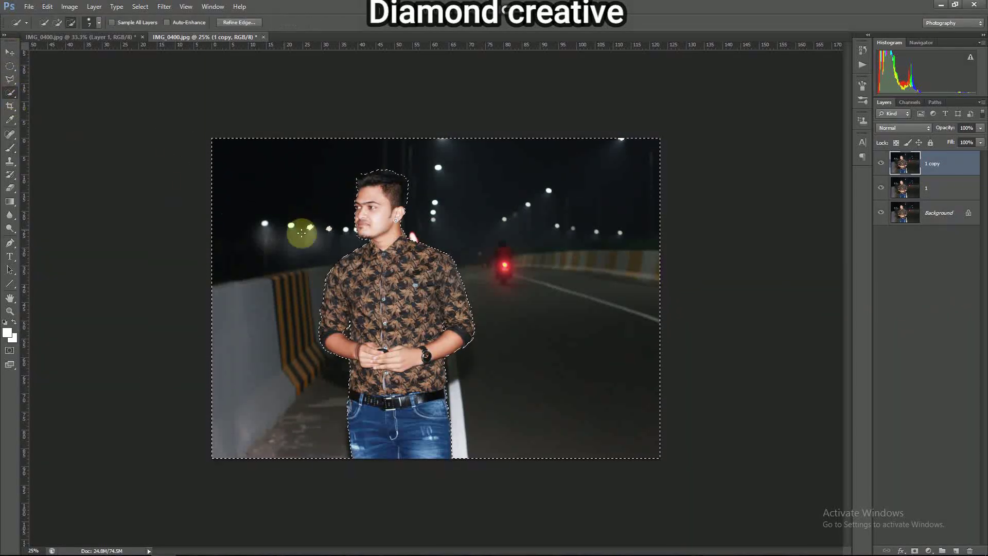
pyautogui.click(61, 21)
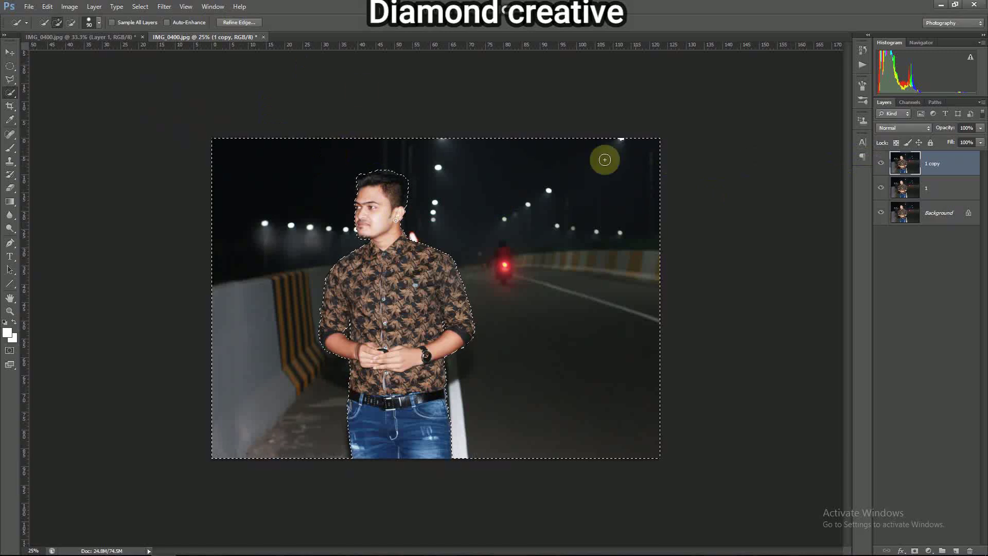
pyautogui.hotkey('ctrl', 'alt', 'r')
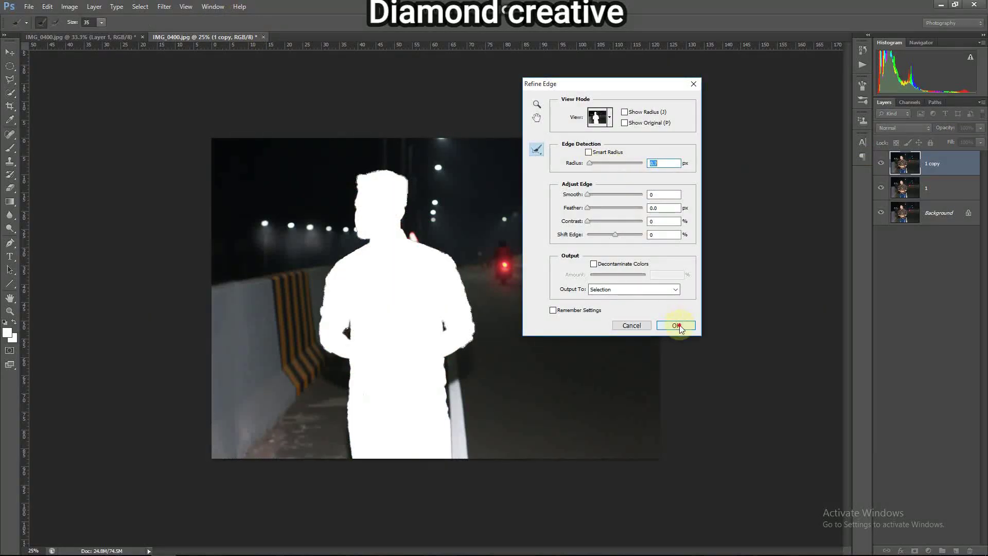
pyautogui.click(676, 326)
# Apply a Field Blur to the selected background on the 1 copy layer.
pyautogui.click(165, 6)
pyautogui.click(295, 110)
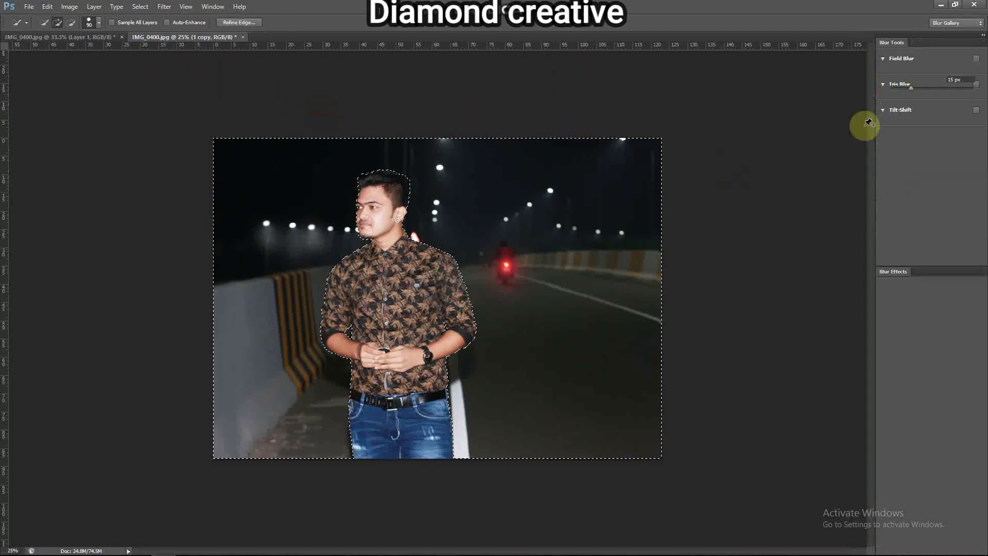
pyautogui.moveTo(910, 87); pyautogui.dragTo(927, 81)
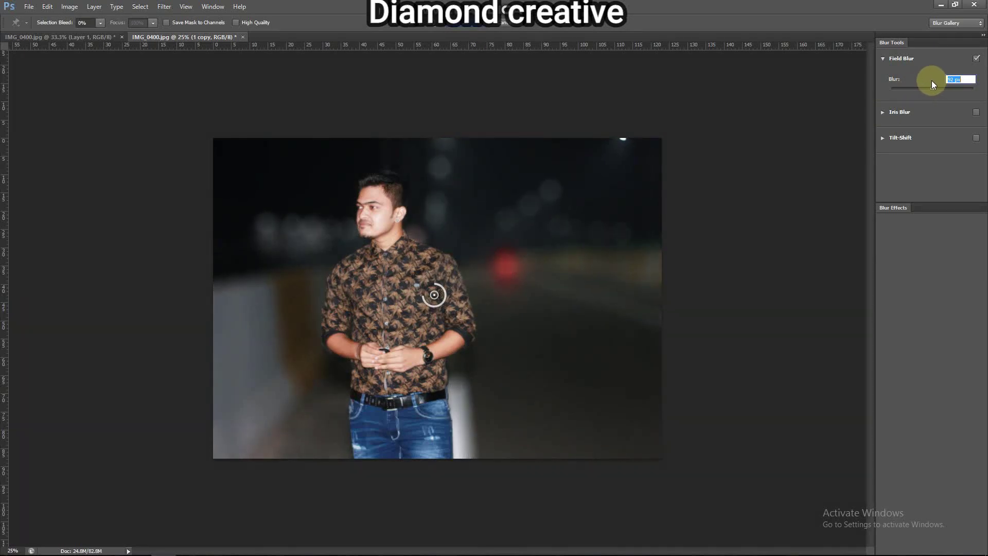
pyautogui.press('Return')
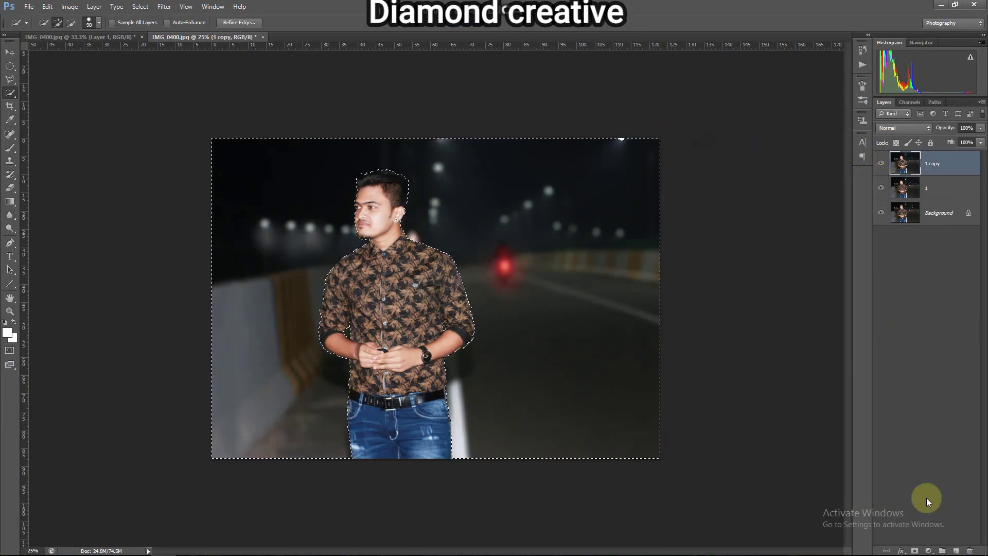
# Duplicate the blurred 1 copy layer as 1 copy 2.
pyautogui.click(928, 550)
pyautogui.rightClick(904, 163)
pyautogui.click(885, 194)
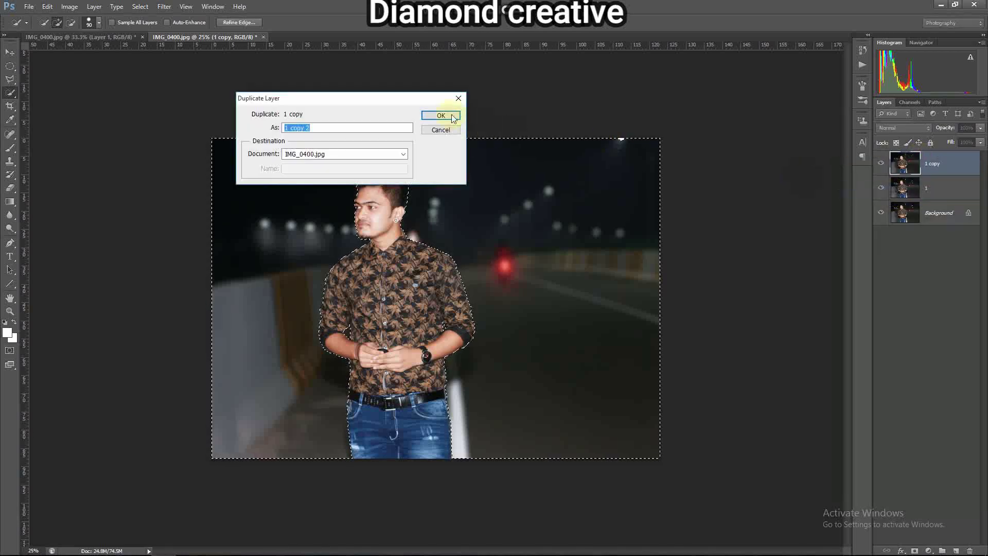
pyautogui.click(452, 102)
# Add a Vibrance adjustment layer masked to the background with Vibrance set to +100.
pyautogui.click(928, 550)
pyautogui.click(905, 411)
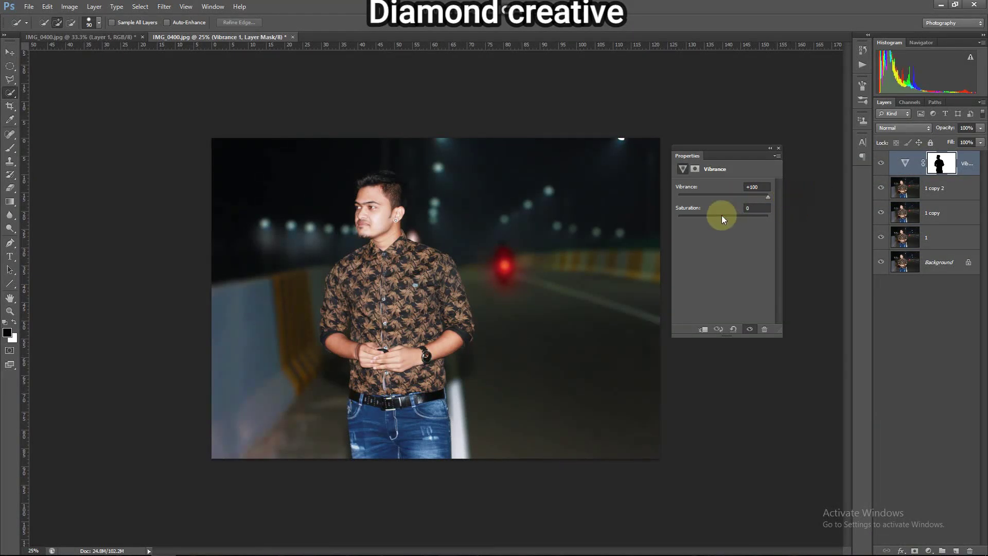
pyautogui.moveTo(721, 216); pyautogui.dragTo(723, 216)
pyautogui.click(778, 148)
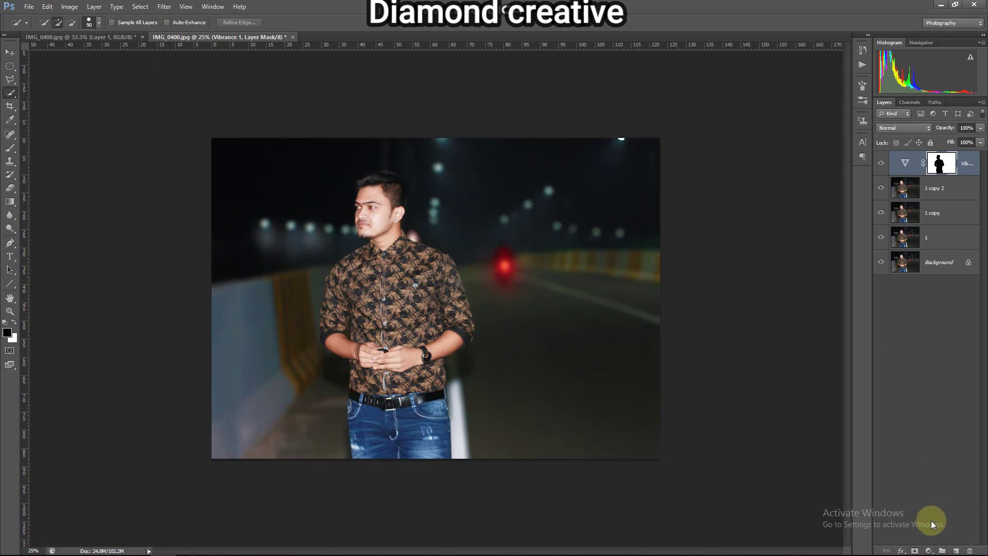
# Add an Exposure adjustment layer above the Vibrance layer and adjust it to strengthen the image's contrast.
pyautogui.click(928, 550)
pyautogui.click(905, 400)
pyautogui.moveTo(723, 212); pyautogui.dragTo(725, 265)
pyautogui.click(750, 185)
pyautogui.click(743, 195)
pyautogui.click(778, 148)
# Add a Hue/Saturation adjustment layer with hue +14, saturation -25 and lightness +5, leaving Colorize off.
pyautogui.click(928, 550)
pyautogui.click(909, 424)
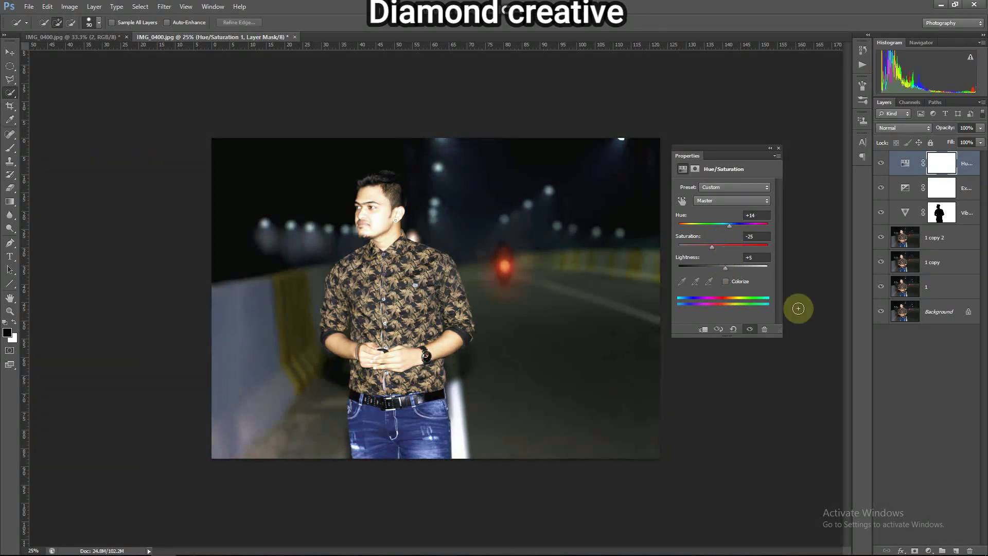
pyautogui.click(724, 282)
pyautogui.click(724, 280)
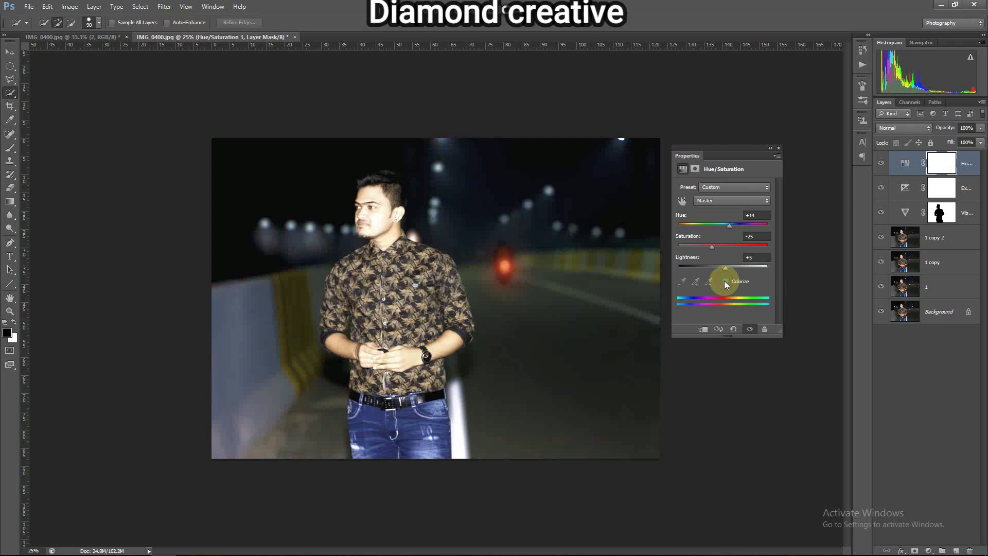
pyautogui.click(779, 148)
# Add a Color Balance adjustment layer with midtones cyan–red +15, magenta–green -15 and yellow–blue +27.
pyautogui.click(929, 542)
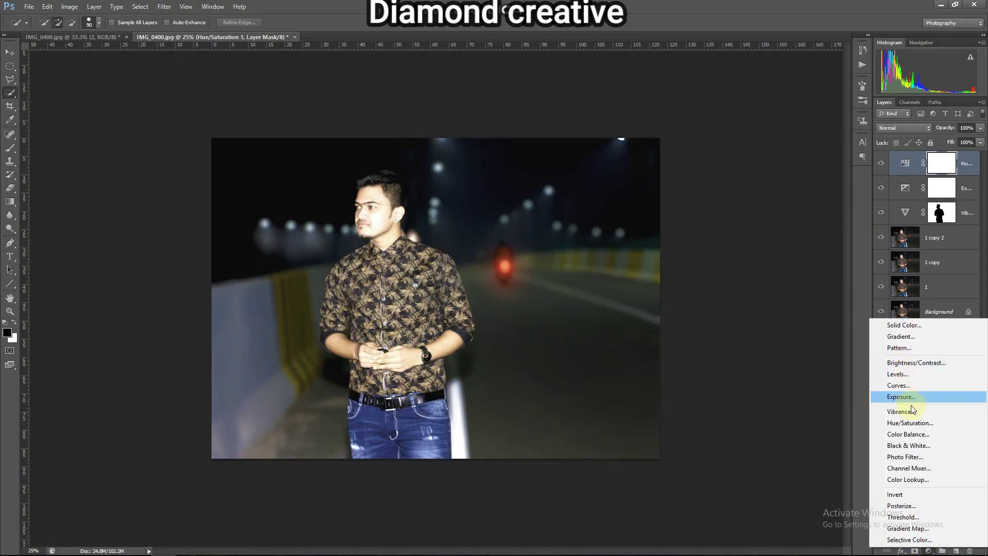
pyautogui.click(909, 434)
pyautogui.moveTo(712, 211); pyautogui.dragTo(714, 246)
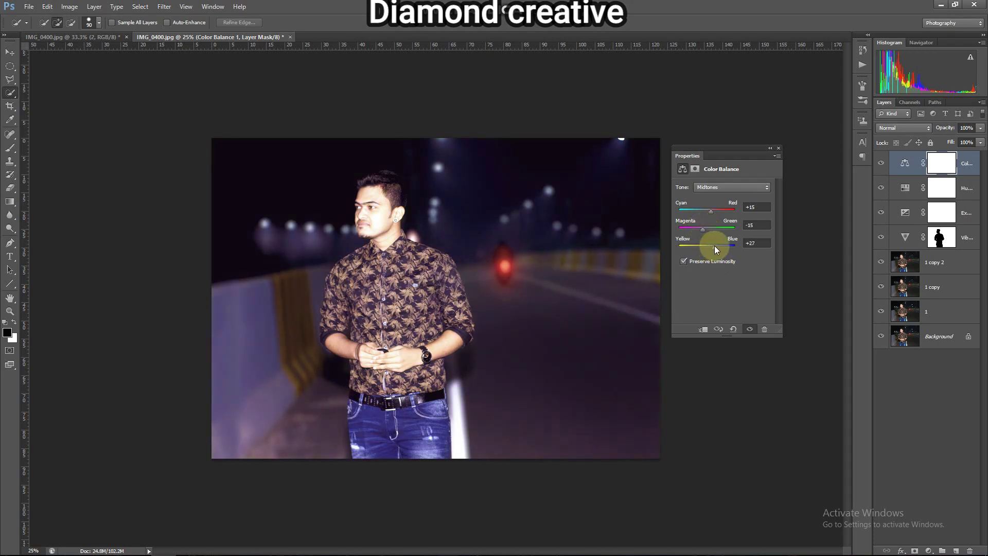
pyautogui.click(778, 148)
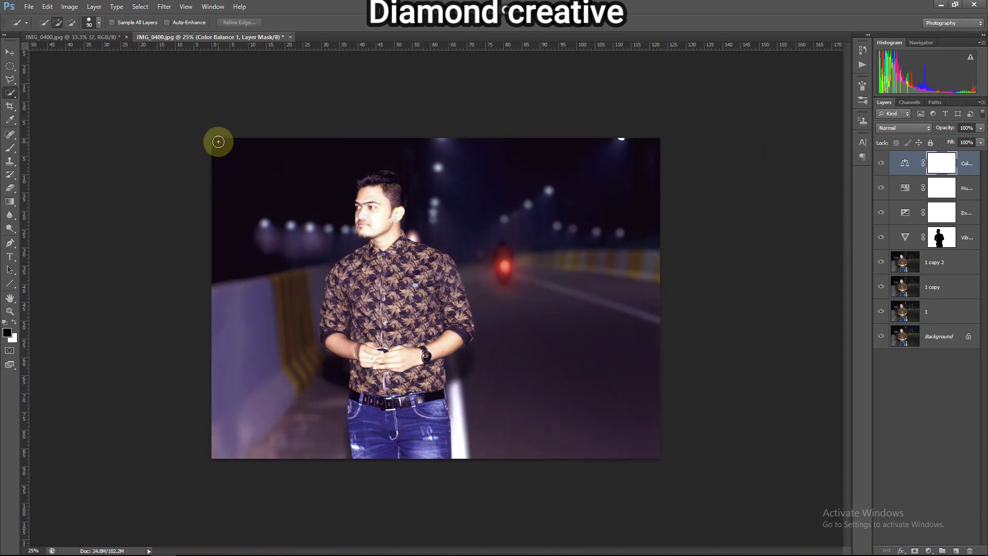
# Brighten the 1 copy 2 layer slightly by raising the midtones with Curves.
pyautogui.click(909, 264)
pyautogui.click(941, 162)
pyautogui.press('x')
pyautogui.click(929, 263)
pyautogui.hotkey('ctrl', 'm')
pyautogui.moveTo(712, 220); pyautogui.dragTo(711, 210)
pyautogui.press('Return')
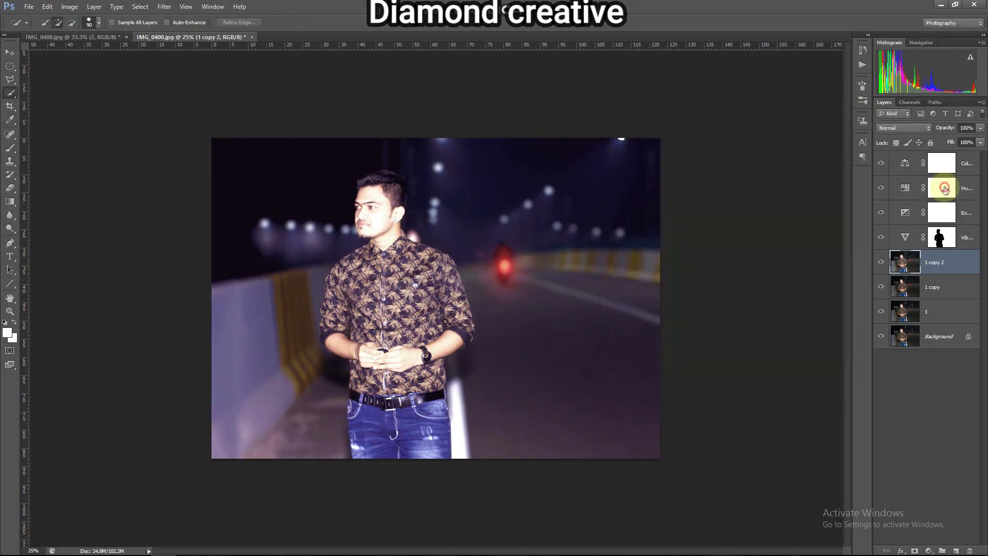
# Set the existing Exposure adjustment layer to exposure +0.23 and gamma correction 0.83.
pyautogui.doubleClick(905, 189)
pyautogui.click(778, 148)
pyautogui.doubleClick(906, 213)
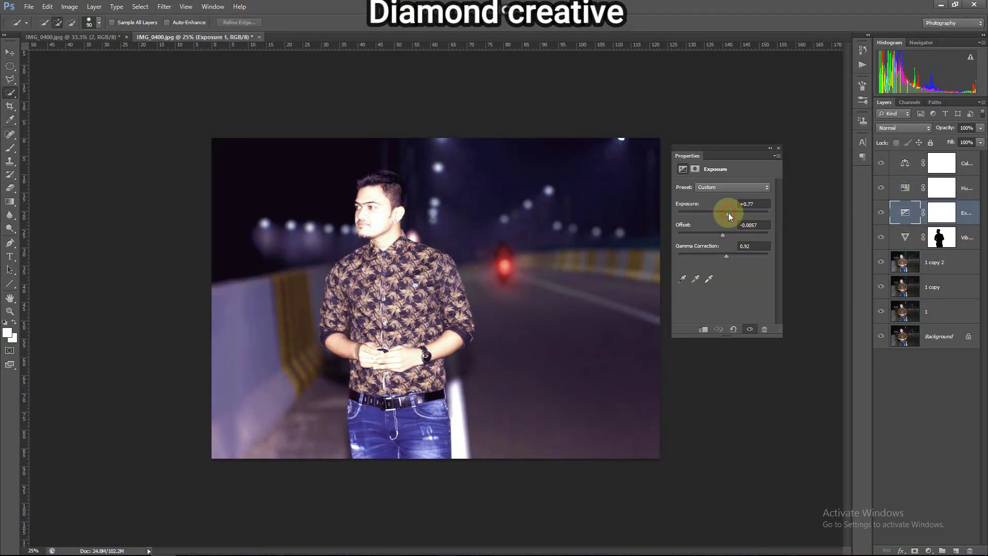
pyautogui.moveTo(724, 212); pyautogui.dragTo(723, 229)
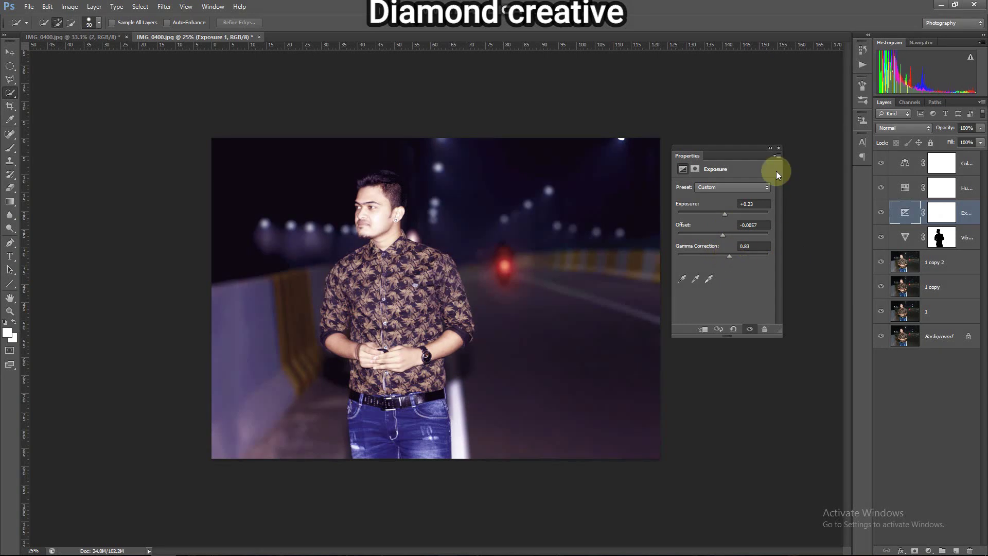
pyautogui.click(778, 148)
# Merge all visible layers and adjustment layers into a single Background layer.
pyautogui.click(932, 260)
pyautogui.hotkey('ctrl', 'shift', 'e')
pyautogui.click(164, 6)
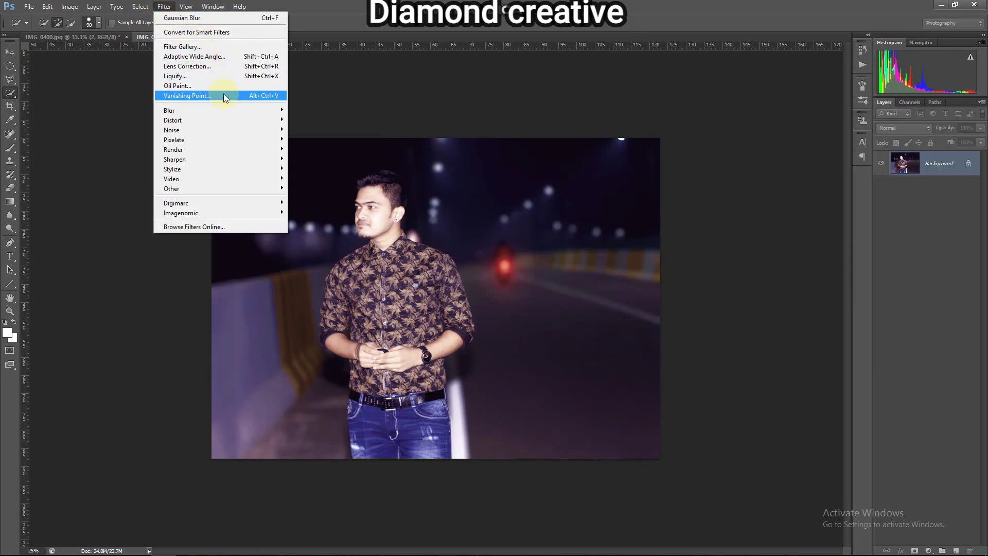
pyautogui.moveTo(29, 6)
pyautogui.click(32, 171)
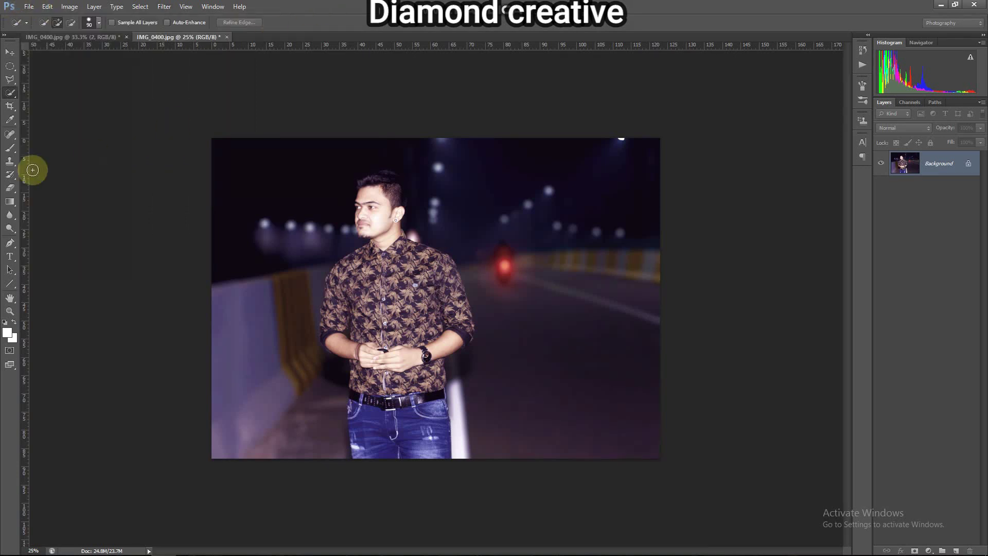
# Crop the image slightly inward on all sides and apply the crop.
pyautogui.click(9, 107)
pyautogui.moveTo(666, 117); pyautogui.dragTo(672, 120)
pyautogui.click(516, 22)
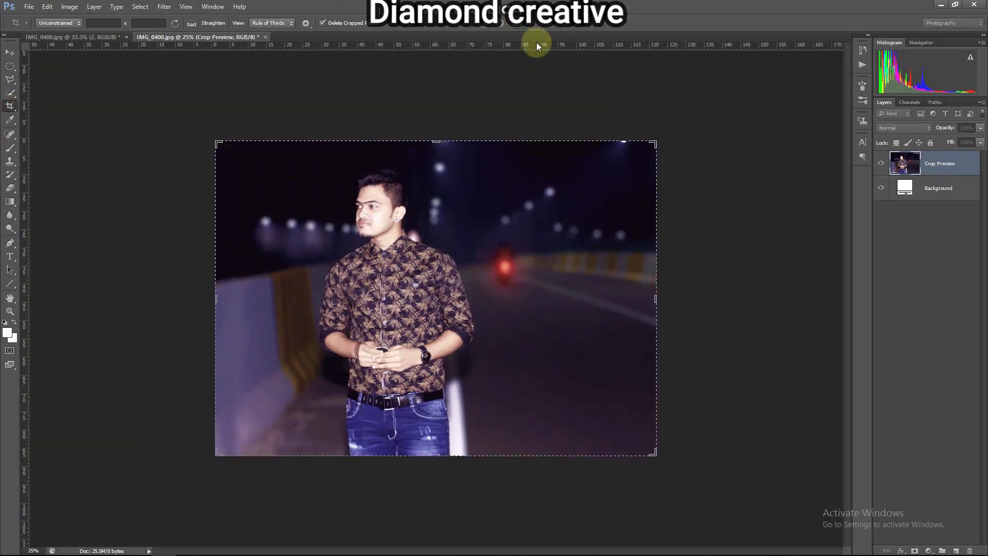
pyautogui.press('v')
# Brighten the merged image by raising the midtones with Curves.
pyautogui.hotkey('ctrl', 'm')
pyautogui.moveTo(709, 226); pyautogui.dragTo(708, 211)
pyautogui.press('Return')
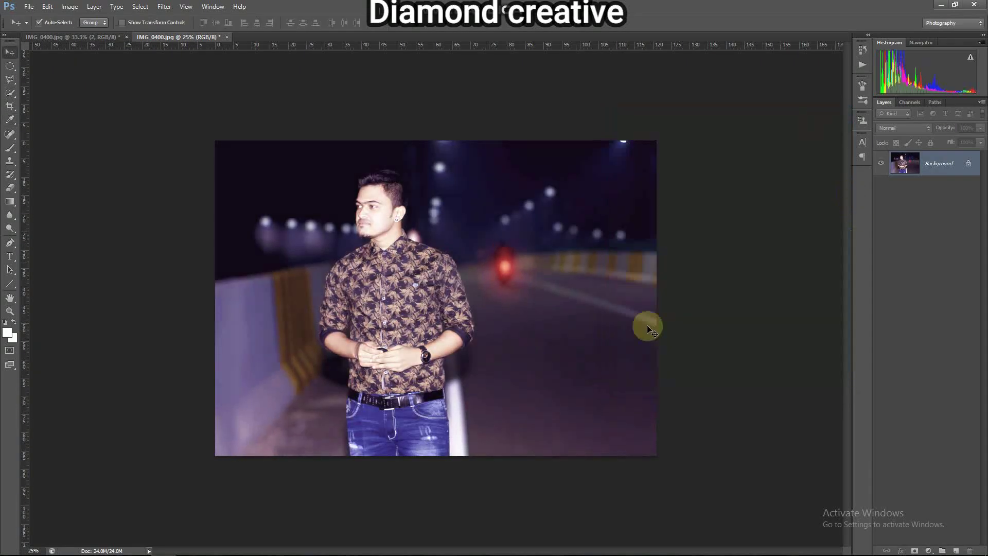
# Duplicate the Background layer as Background copy.
pyautogui.rightClick(941, 163)
pyautogui.click(926, 185)
pyautogui.press('Return')
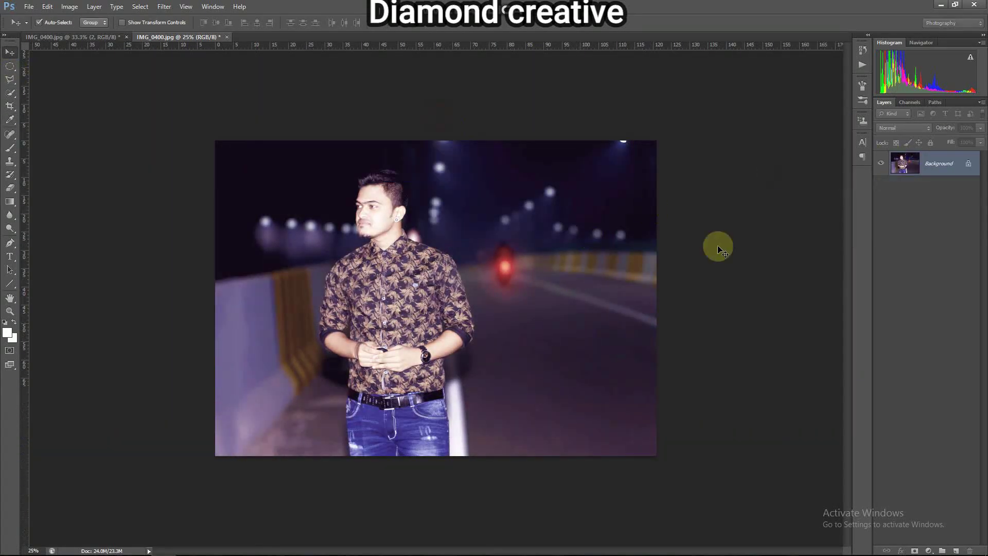
# Save the image in JPEG format under the name 123.
pyautogui.click(29, 7)
pyautogui.click(46, 131)
pyautogui.write('1')
pyautogui.click(396, 428)
pyautogui.click(396, 337)
pyautogui.click(501, 415)
pyautogui.click(410, 90)
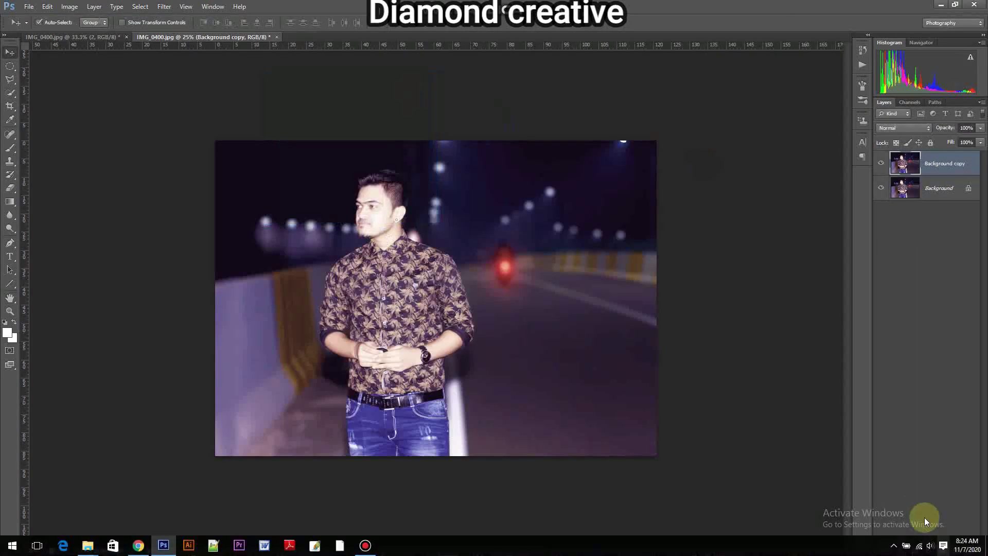
# Add a new layer and paint soft black brush strokes over the night sky to darken it.
pyautogui.click(956, 551)
pyautogui.click(10, 148)
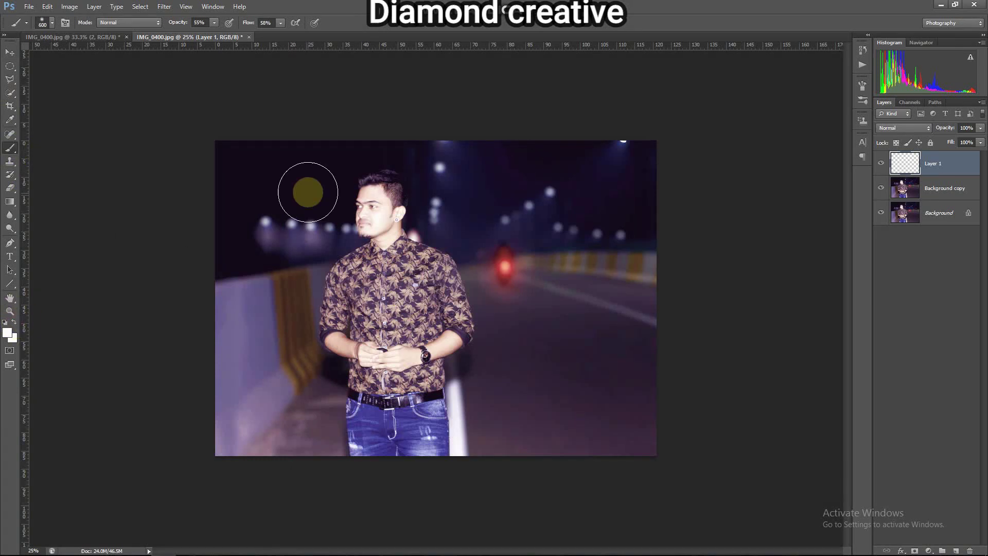
pyautogui.click(7, 333)
pyautogui.press('Return')
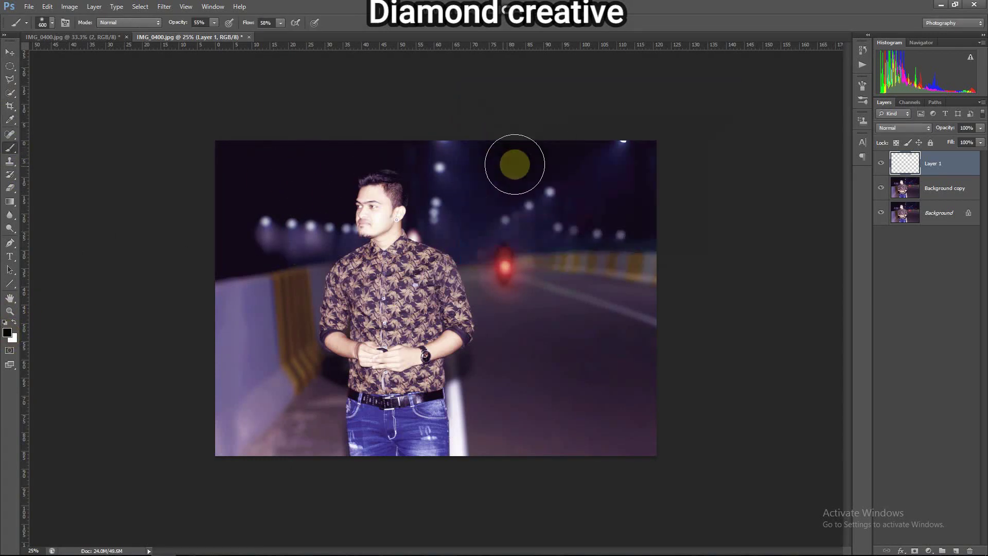
pyautogui.moveTo(469, 124); pyautogui.dragTo(485, 187)
pyautogui.press('[')
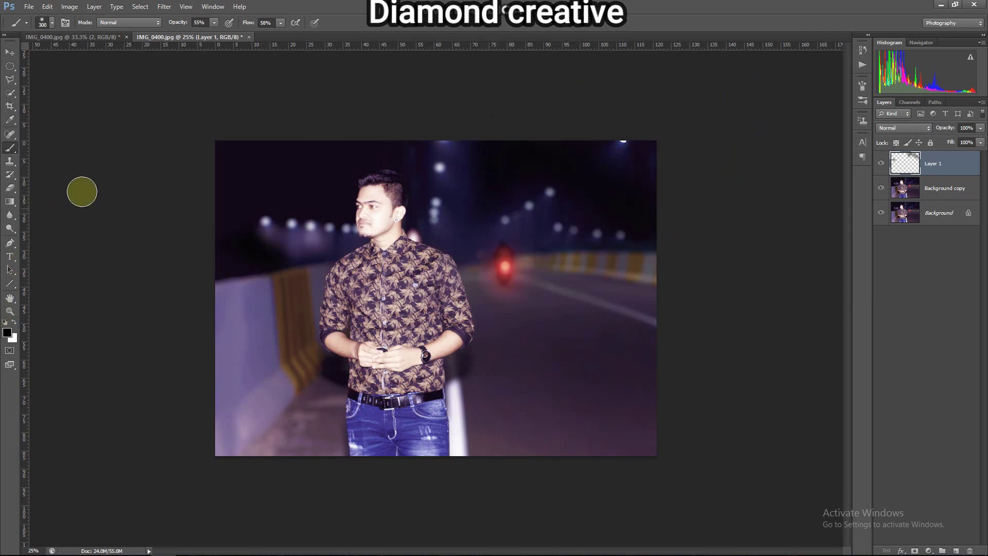
# Add another layer in Lighter Color blend mode, with white as foreground colour and a 400 px brush.
pyautogui.click(955, 550)
pyautogui.click(14, 322)
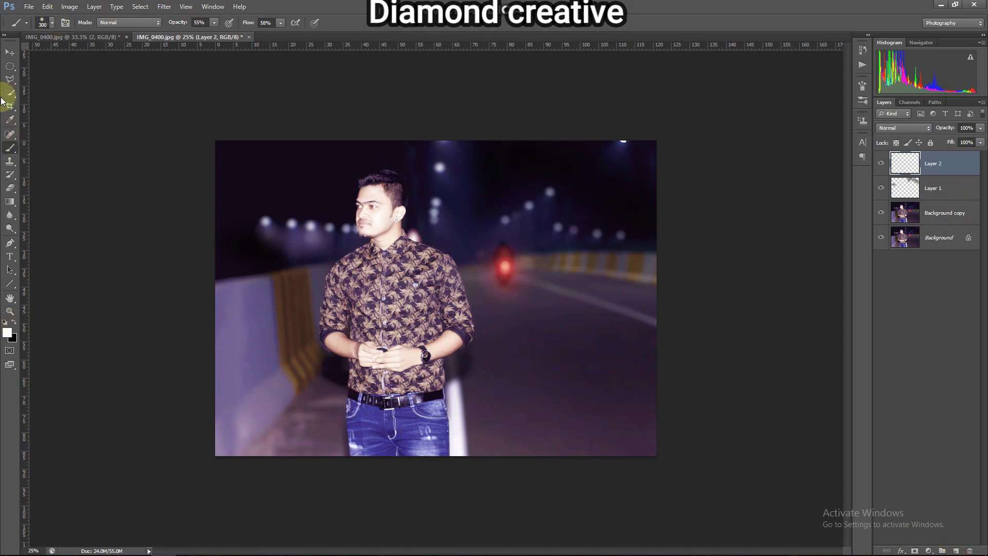
pyautogui.press(']')
pyautogui.press(']')
pyautogui.press(']')
pyautogui.press(']')
pyautogui.press(']')
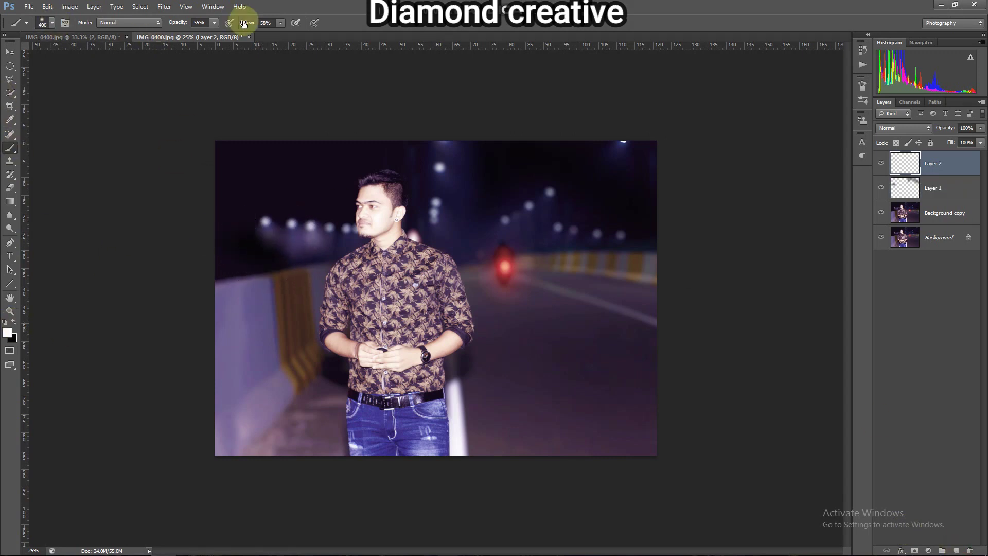
pyautogui.click(904, 127)
pyautogui.click(906, 247)
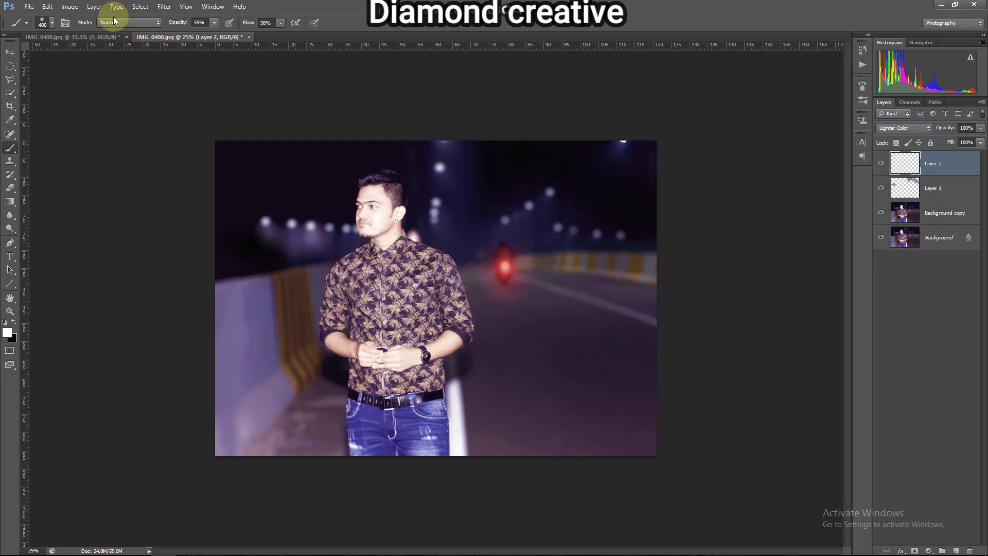
# Choose the Soft Round Pressure Opacity brush preset and keep its name.
pyautogui.click(65, 23)
pyautogui.click(583, 79)
pyautogui.doubleClick(595, 181)
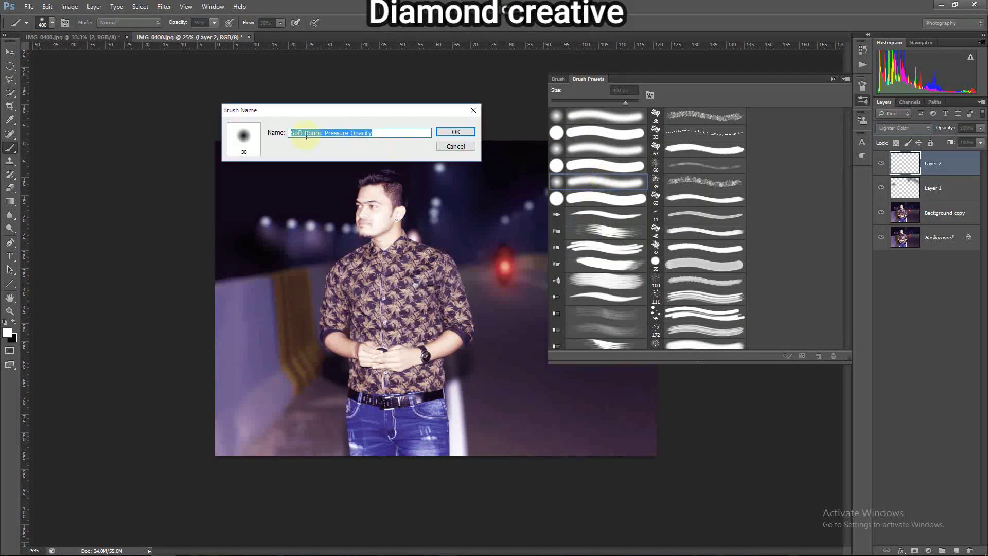
pyautogui.click(456, 134)
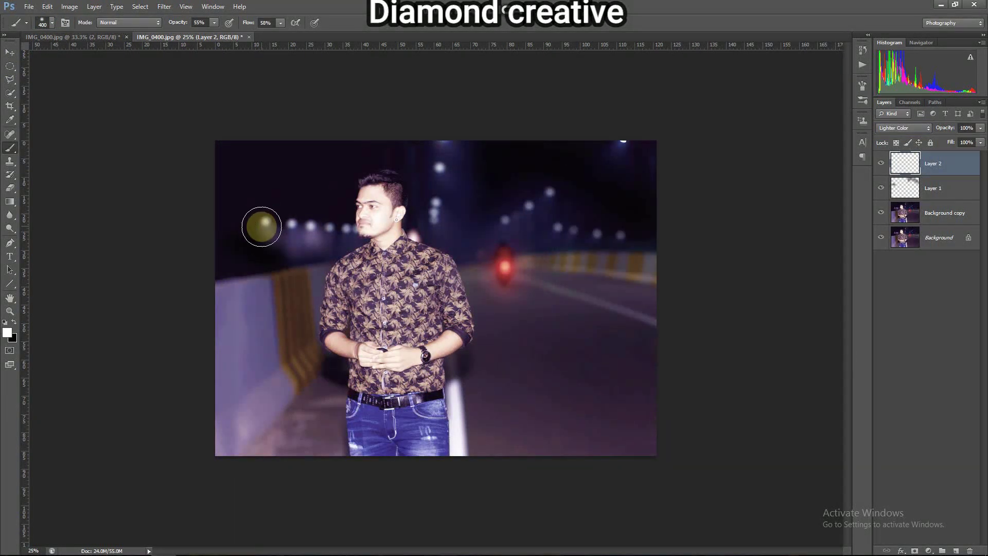
# Paint soft white glows over the street lights on both sides of the road, undoing misplaced dabs.
pyautogui.click(263, 228)
pyautogui.click(293, 222)
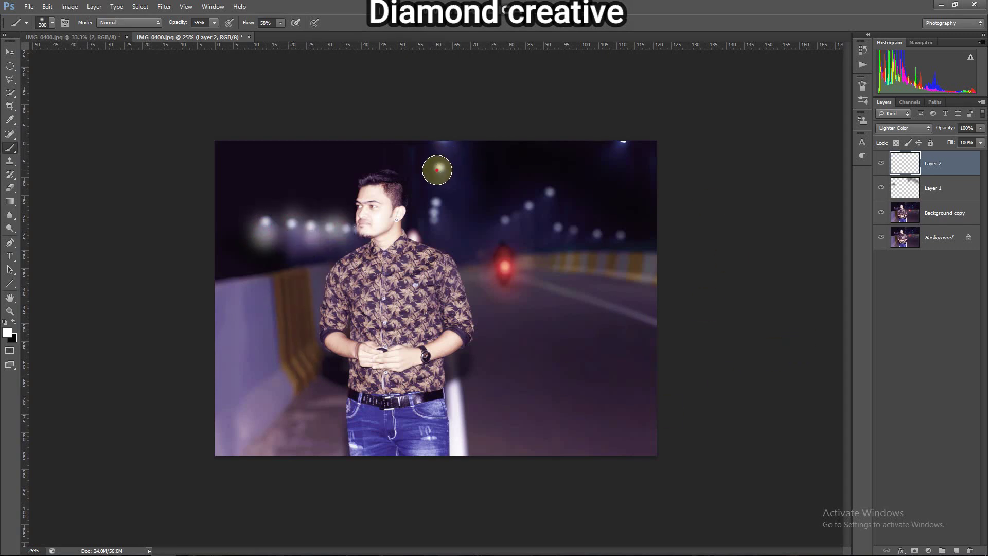
pyautogui.hotkey('ctrl', 'z')
pyautogui.click(436, 233)
pyautogui.hotkey('ctrl', 'z')
pyautogui.press('[')
pyautogui.click(432, 222)
pyautogui.press(']')
pyautogui.click(504, 222)
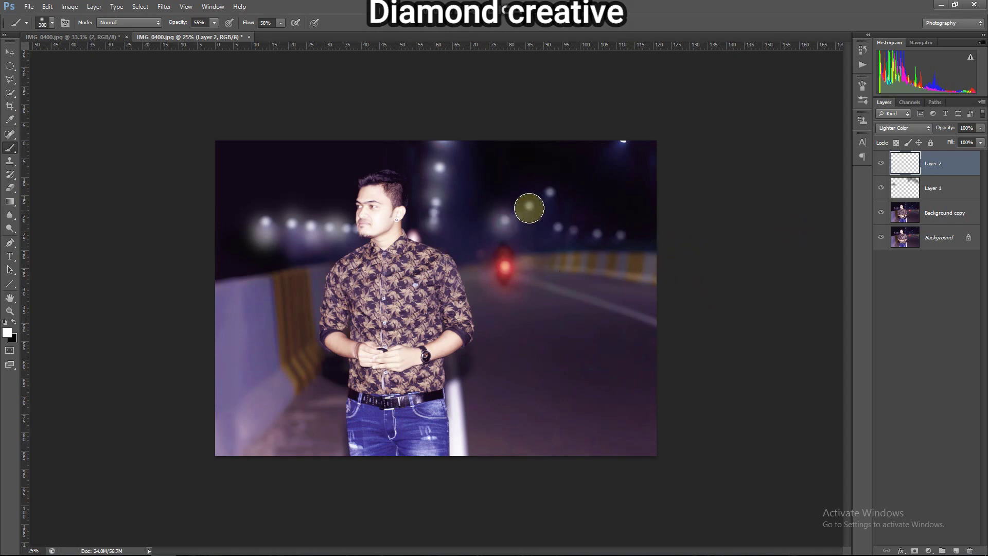
pyautogui.click(550, 193)
pyautogui.click(619, 149)
pyautogui.press('[')
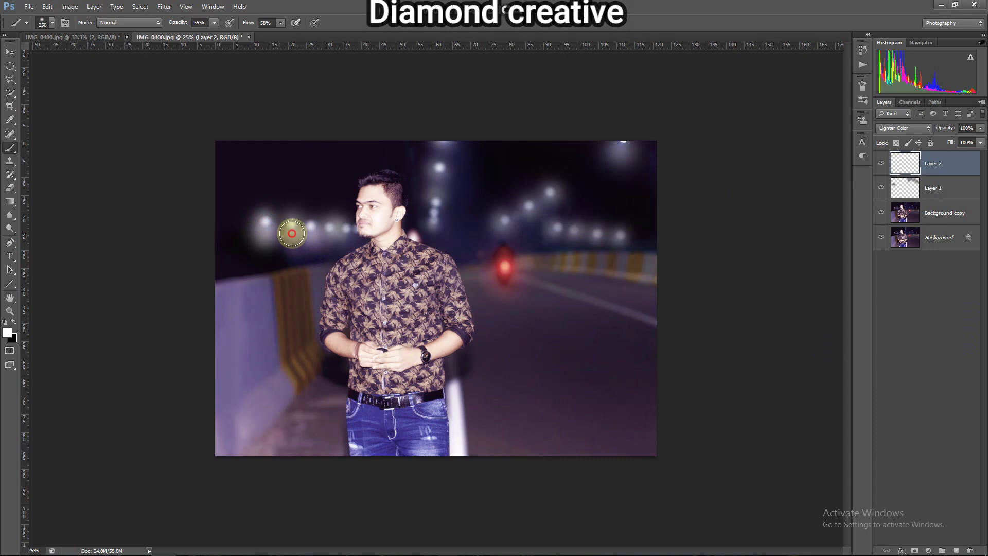
# Apply a Gaussian Blur to the layer with the painted street-light glows.
pyautogui.click(164, 7)
pyautogui.moveTo(190, 111)
pyautogui.click(315, 183)
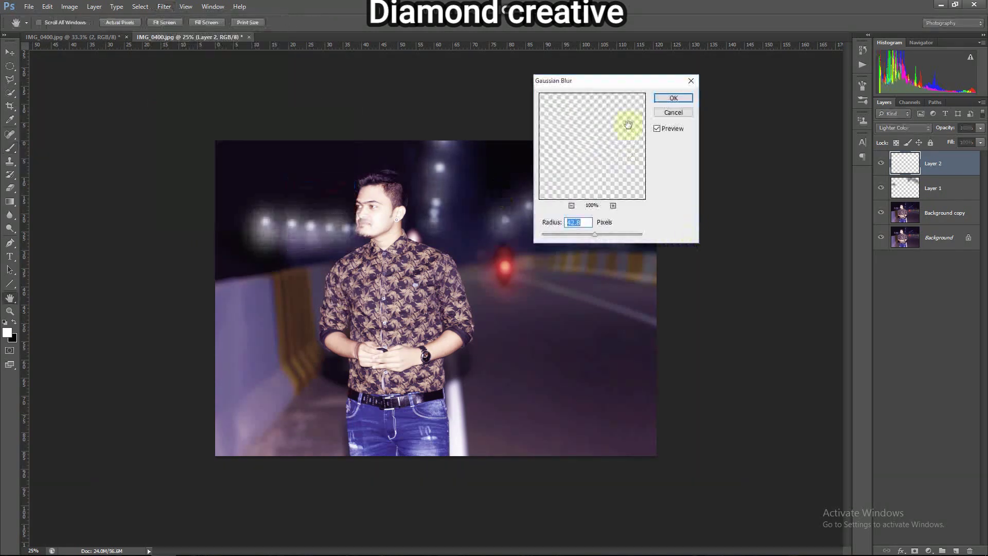
pyautogui.moveTo(612, 81); pyautogui.dragTo(809, 86)
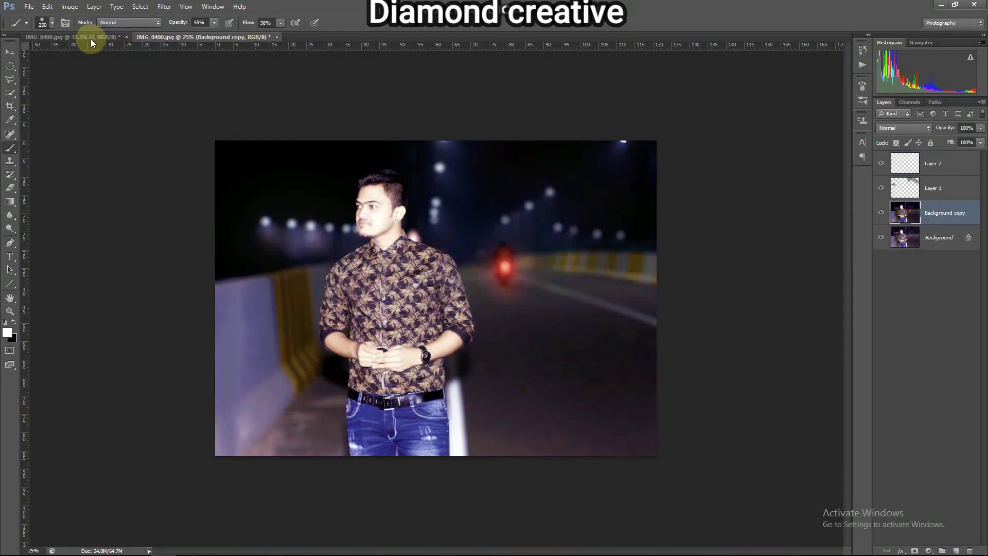
# Apply Auto Contrast to the Background copy layer.
pyautogui.click(69, 6)
pyautogui.click(86, 54)
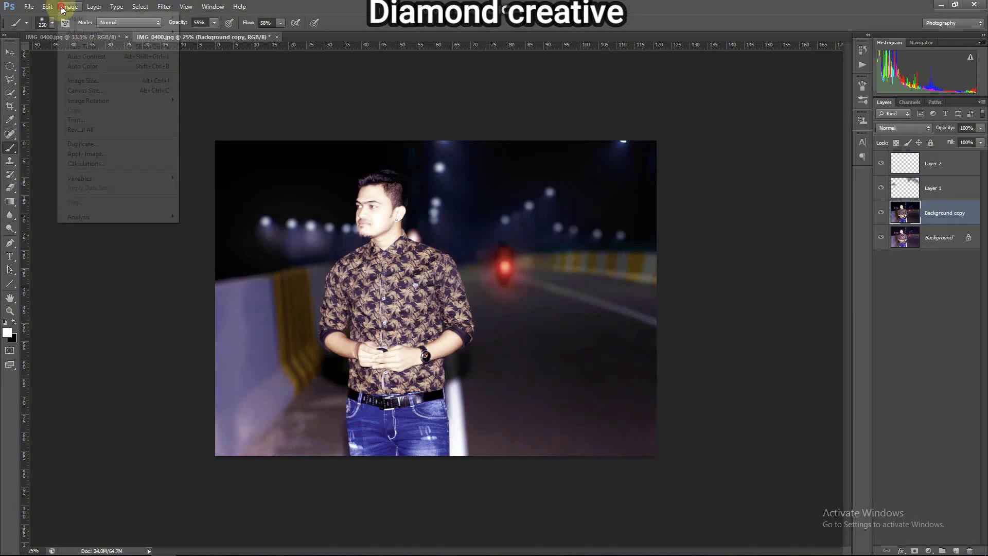
pyautogui.hotkey('ctrl', 'm')
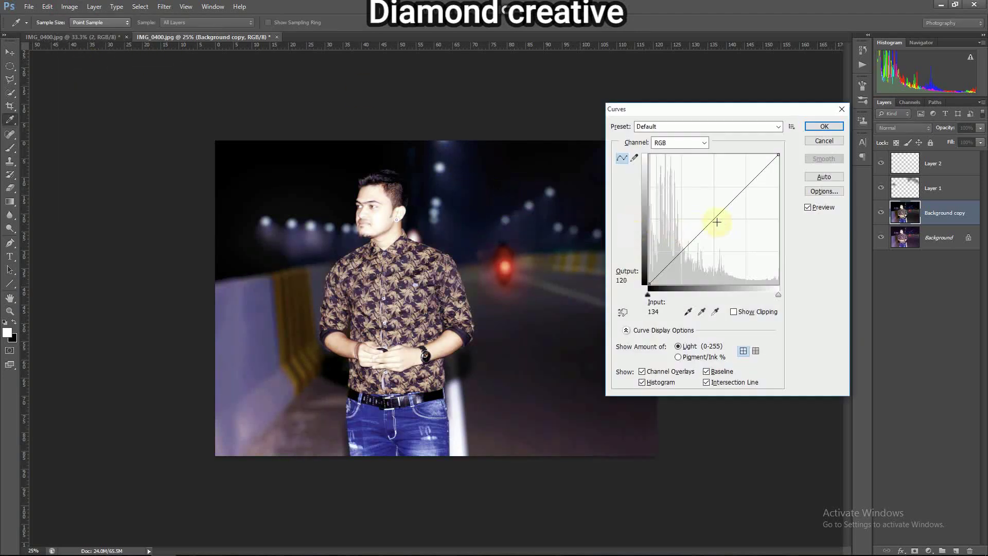
pyautogui.moveTo(717, 224); pyautogui.dragTo(717, 222)
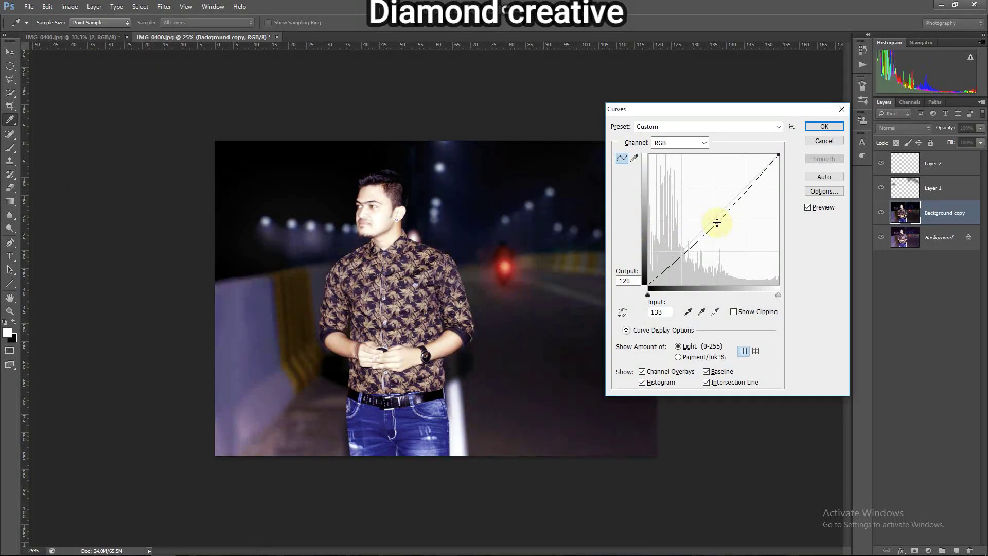
pyautogui.click(806, 143)
# Add a Brightness/Contrast adjustment layer above Background copy with brightness -12 and contrast 22.
pyautogui.click(928, 551)
pyautogui.click(919, 361)
pyautogui.moveTo(723, 211); pyautogui.dragTo(719, 212)
pyautogui.click(732, 233)
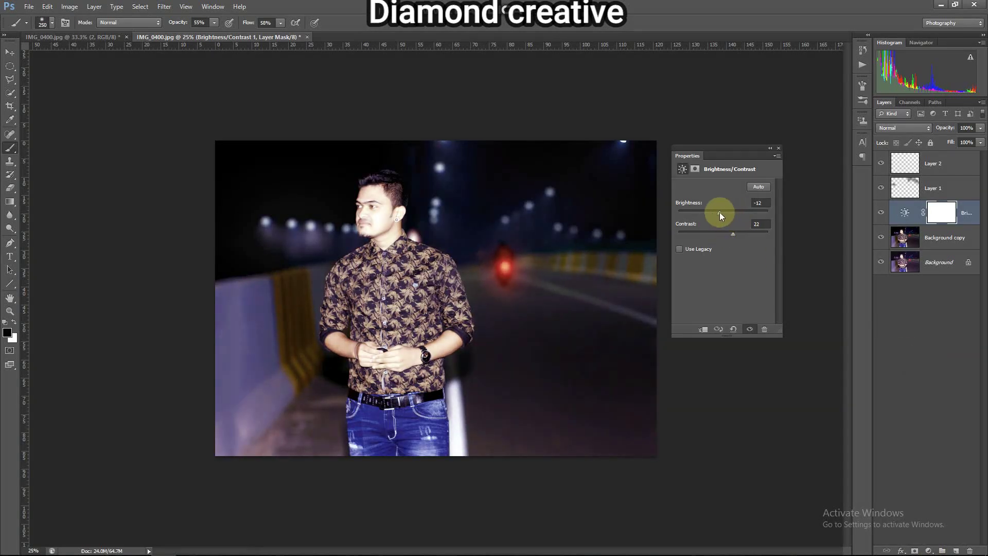
pyautogui.click(779, 149)
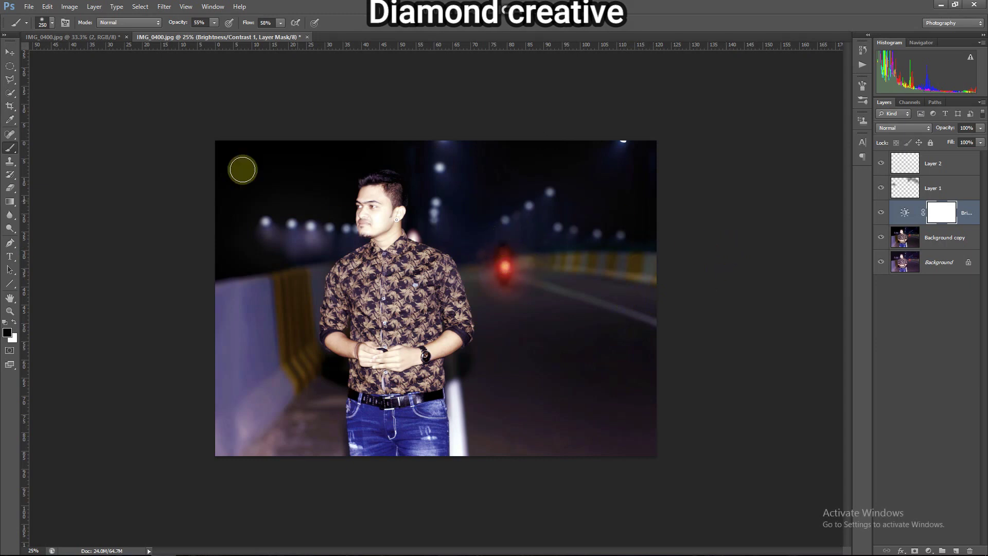
# Apply Auto Tone and Auto Contrast to the Background copy layer beneath the Brightness/Contrast adjustment.
pyautogui.click(924, 237)
pyautogui.click(70, 7)
pyautogui.click(77, 46)
pyautogui.click(71, 8)
pyautogui.click(75, 56)
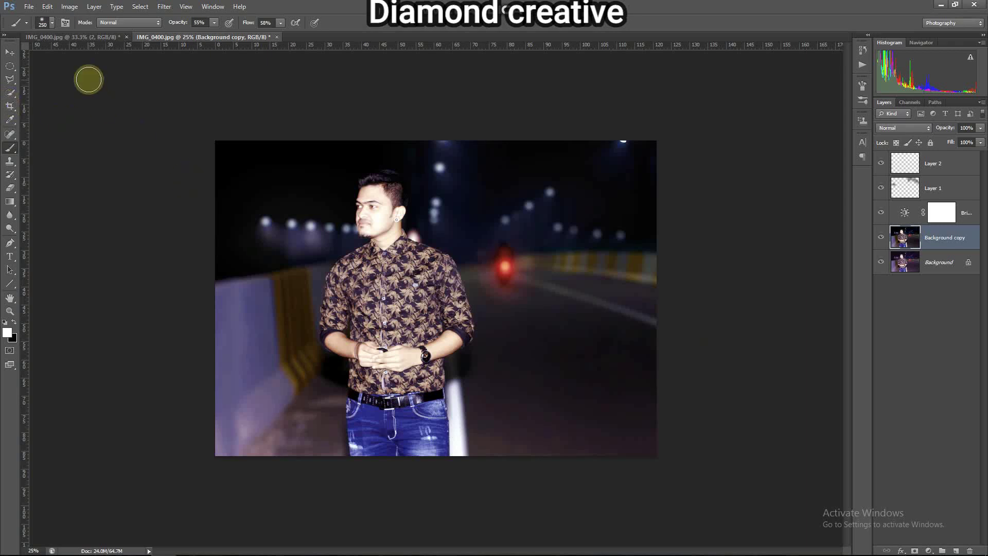
# Try to save the layered document in Photoshop format as 123 in the Bridge folder.
pyautogui.click(28, 6)
pyautogui.click(61, 126)
pyautogui.write('12')
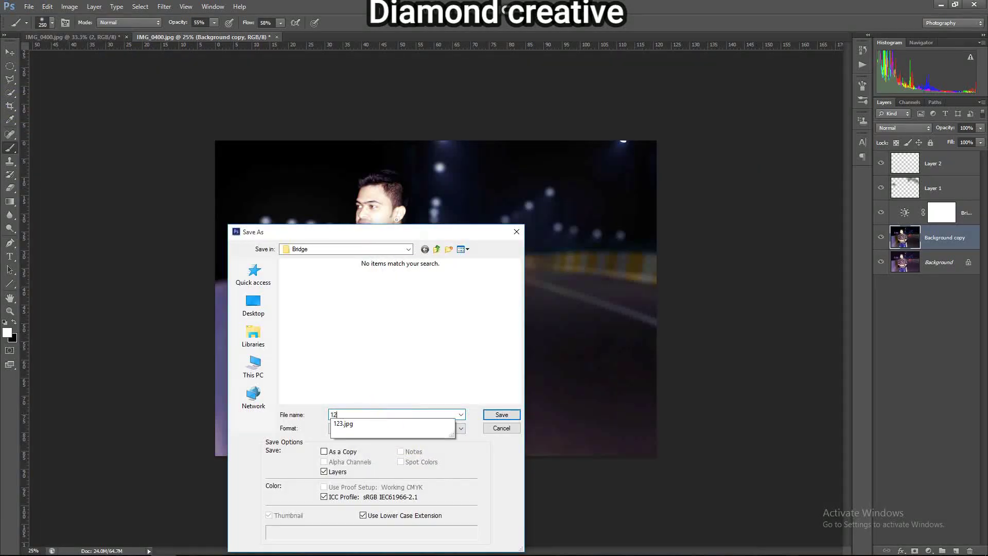
pyautogui.write('3')
pyautogui.click(415, 423)
pyautogui.click(502, 415)
pyautogui.click(521, 211)
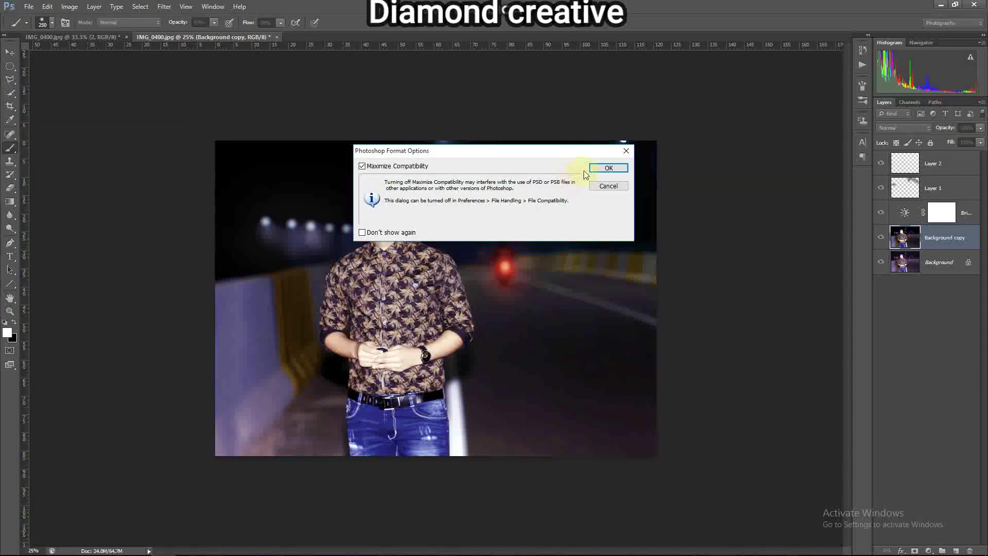
pyautogui.click(611, 165)
# Save a JPEG copy as IMG_0400.jpg in the Bridge folder, overwriting the existing file.
pyautogui.click(28, 6)
pyautogui.click(63, 130)
pyautogui.click(381, 429)
pyautogui.click(391, 343)
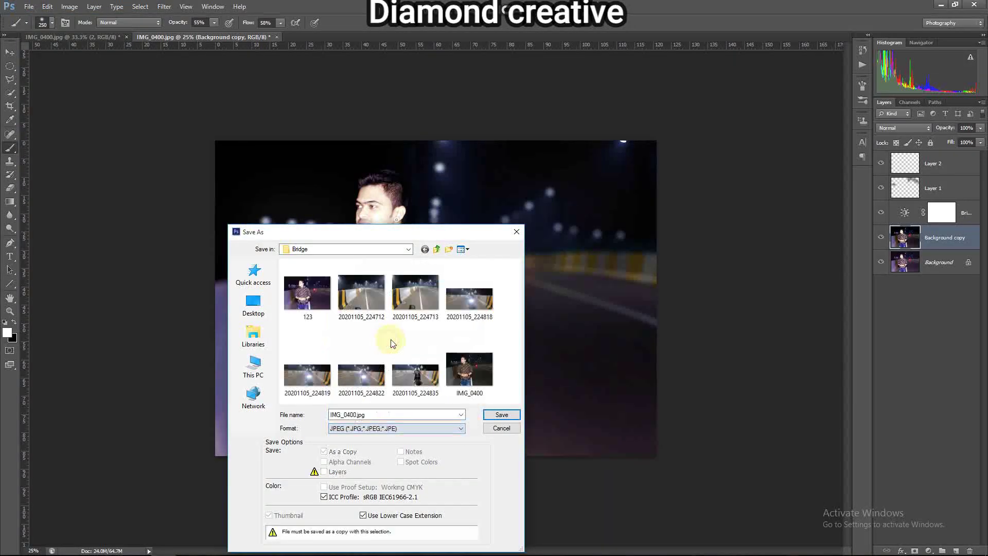
pyautogui.click(501, 415)
pyautogui.click(478, 211)
pyautogui.click(410, 94)
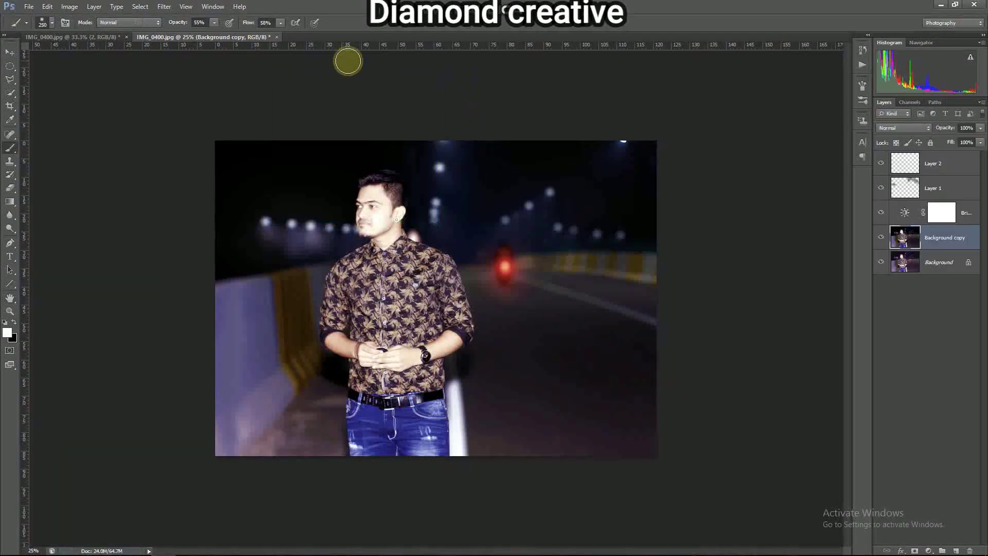
# Crop a thin strip off the right, bottom and top edges of the night portrait.
pyautogui.click(10, 106)
pyautogui.moveTo(656, 298); pyautogui.dragTo(638, 298)
pyautogui.moveTo(432, 457); pyautogui.dragTo(433, 444)
pyautogui.moveTo(432, 142); pyautogui.dragTo(432, 152)
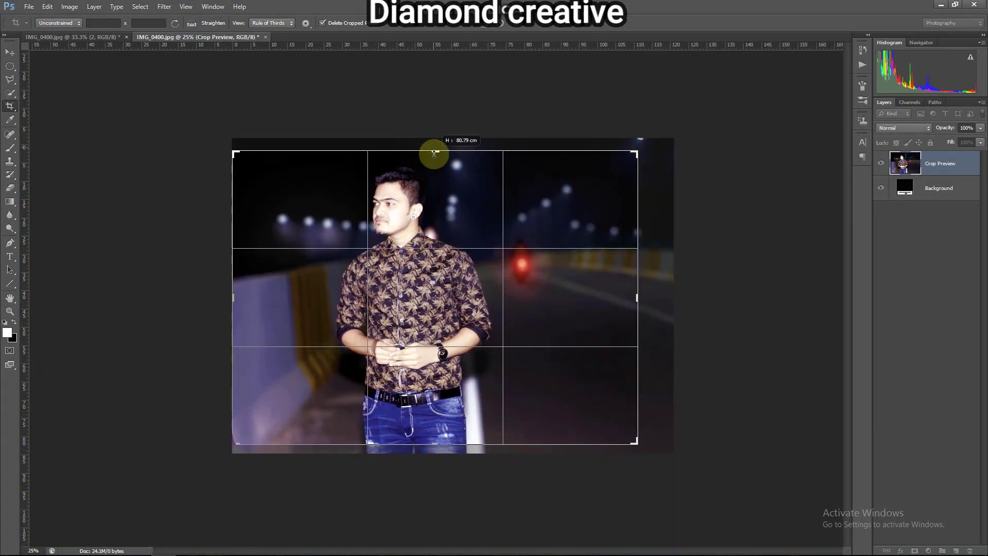
pyautogui.press('Return')
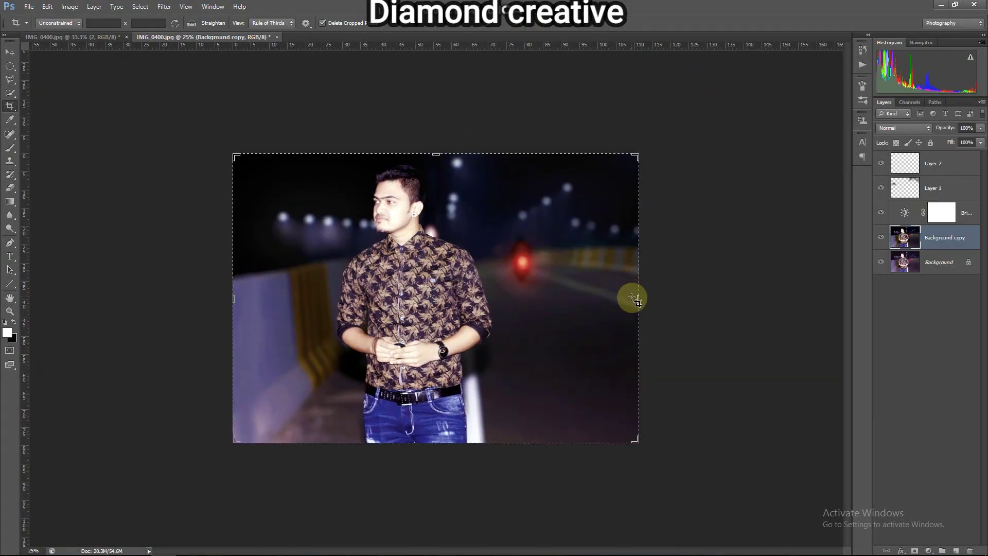
# Trim the portrait's right and bottom edges slightly further with two more crops.
pyautogui.moveTo(631, 293); pyautogui.dragTo(626, 294)
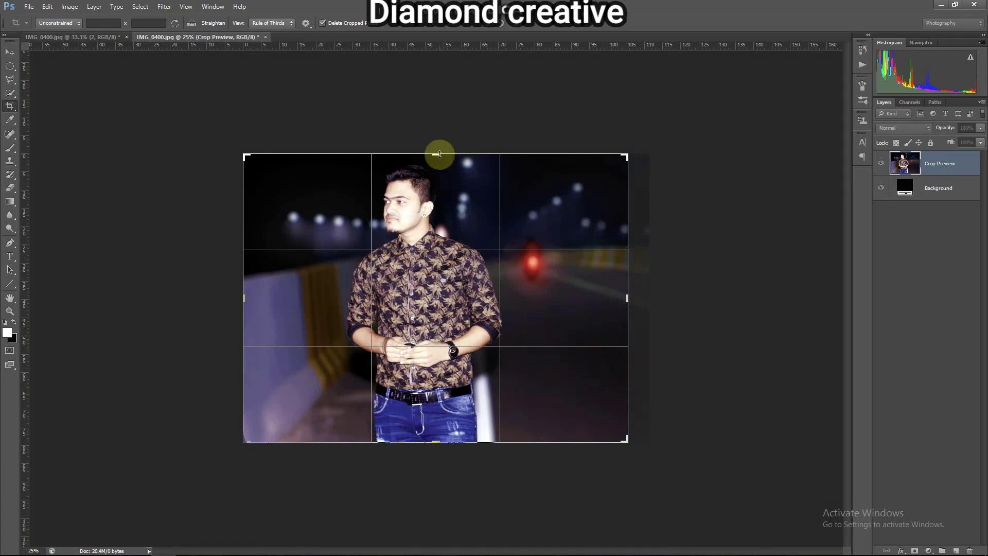
pyautogui.moveTo(439, 154); pyautogui.dragTo(439, 150)
pyautogui.moveTo(436, 443); pyautogui.dragTo(435, 447)
pyautogui.moveTo(438, 150); pyautogui.dragTo(438, 154)
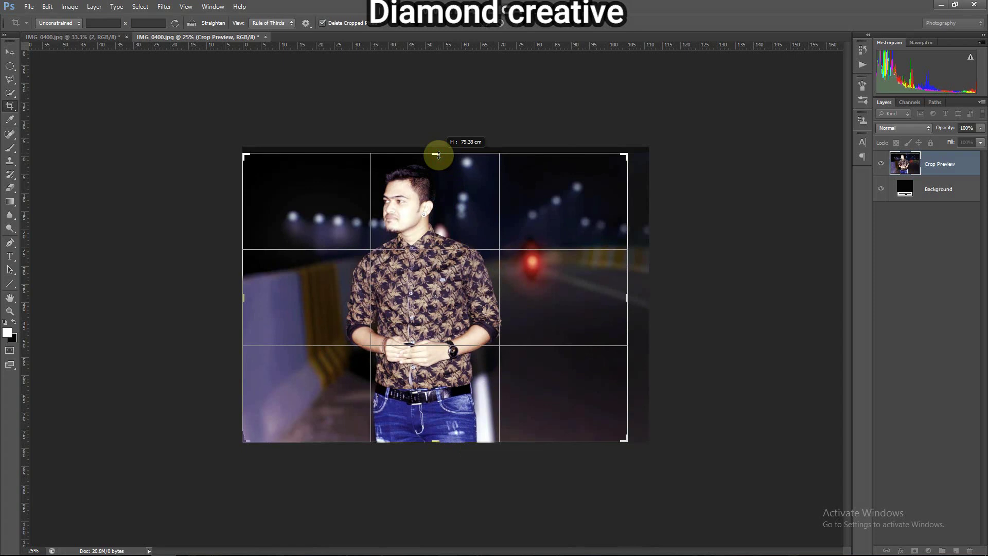
pyautogui.click(496, 21)
pyautogui.moveTo(637, 297); pyautogui.dragTo(632, 298)
pyautogui.moveTo(436, 443); pyautogui.dragTo(436, 439)
pyautogui.click(513, 22)
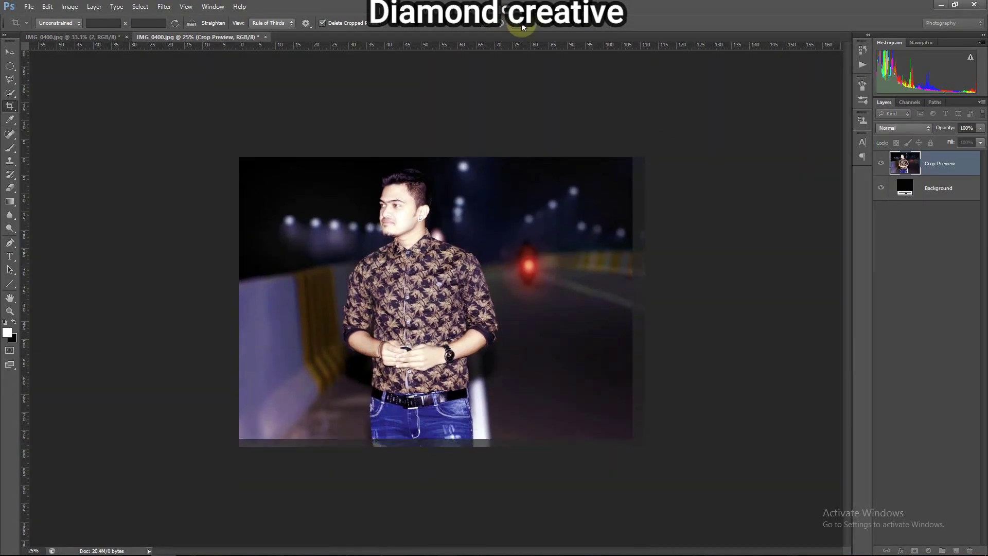
pyautogui.click(929, 168)
pyautogui.moveTo(963, 160); pyautogui.dragTo(986, 141)
pyautogui.click(696, 174)
pyautogui.click(921, 238)
# Save a JPEG copy of the cropped portrait as Flyover.jpg in the Bridge folder.
pyautogui.click(29, 6)
pyautogui.click(57, 129)
pyautogui.click(415, 428)
pyautogui.click(406, 339)
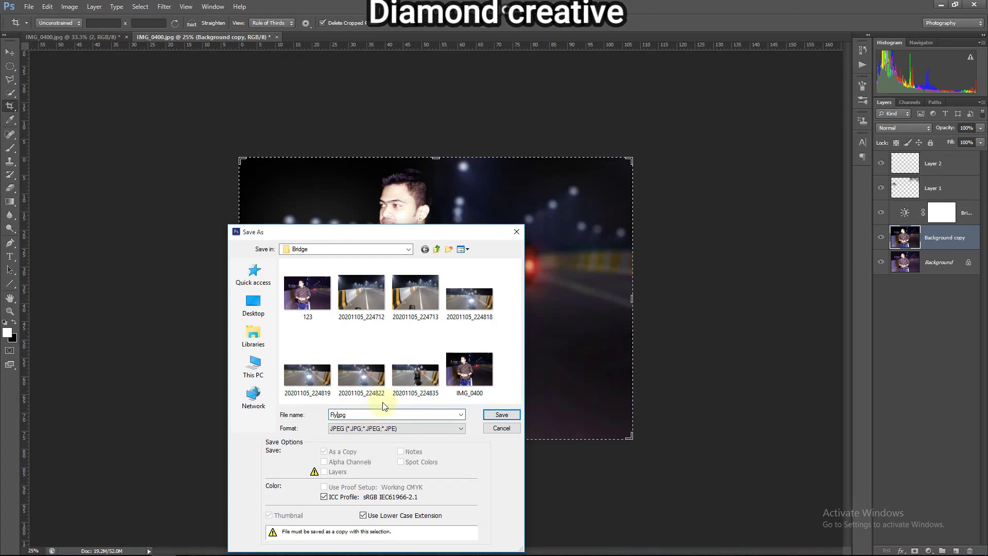
pyautogui.click(486, 414)
pyautogui.click(409, 93)
# Crop the portrait's right edge and the strip below the jeans pockets a little tighter.
pyautogui.moveTo(631, 298); pyautogui.dragTo(624, 297)
pyautogui.moveTo(435, 438); pyautogui.dragTo(435, 423)
pyautogui.click(502, 23)
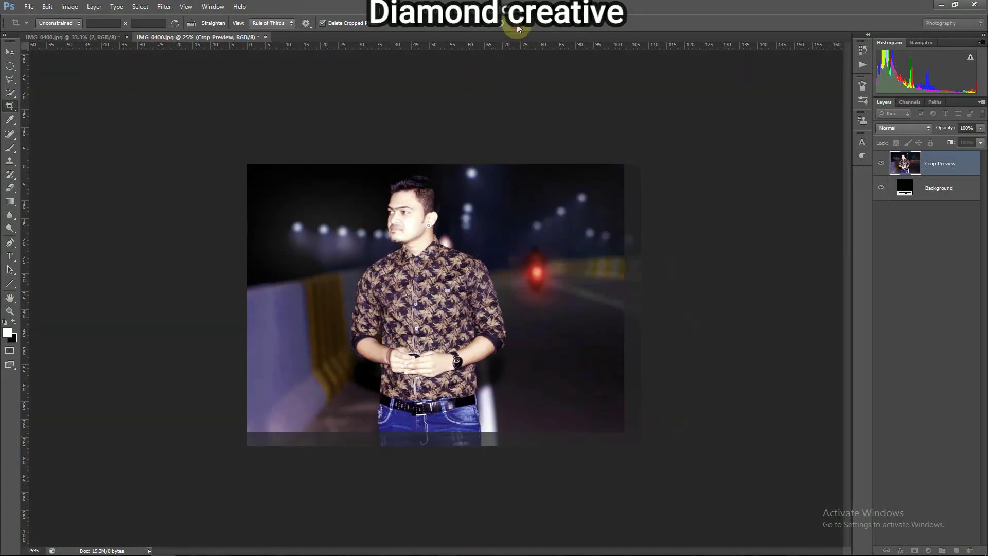
pyautogui.press('v')
# Check the face and shirt at 100%, and save the recropped image as a JPEG in the Bridge folder.
pyautogui.hotkey('ctrl', '1')
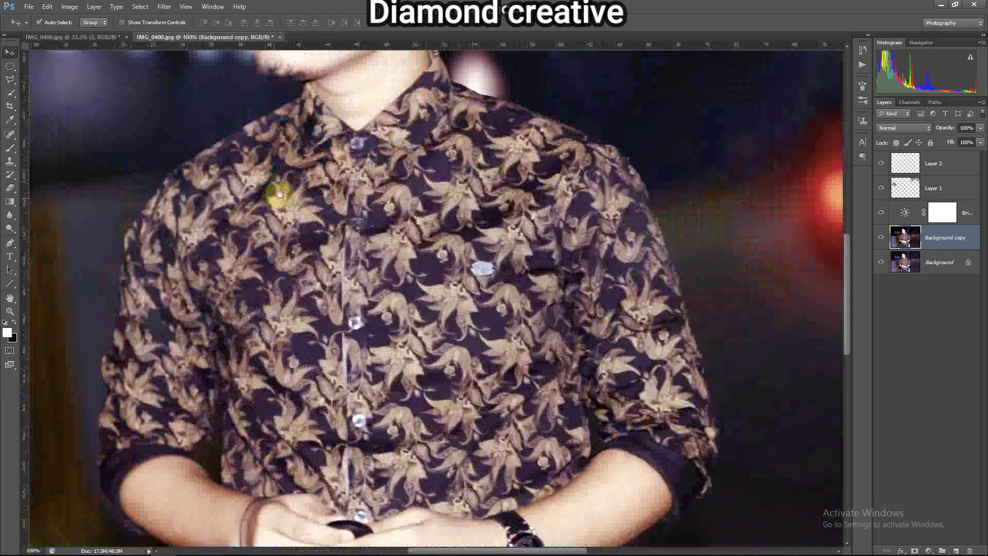
pyautogui.scroll(5, 365, 316)
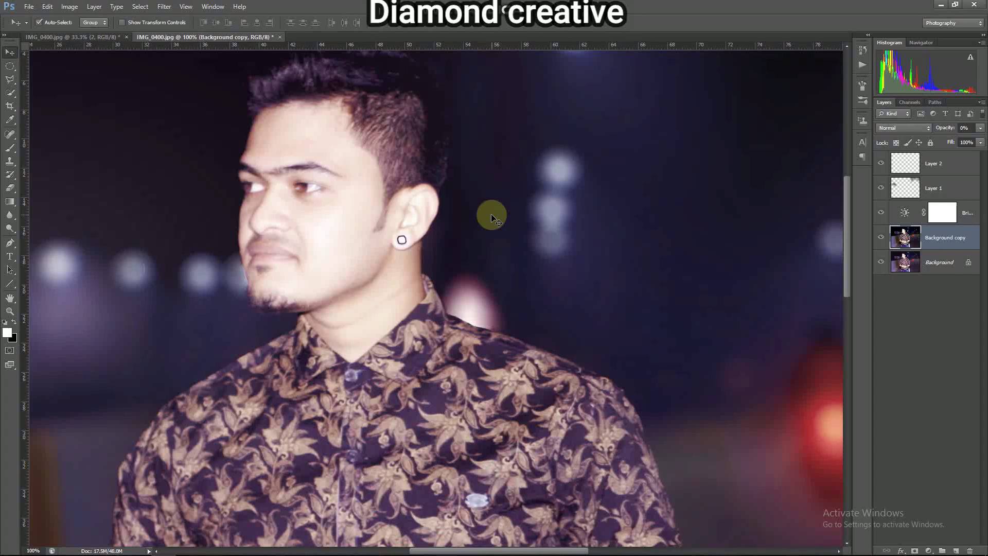
pyautogui.hotkey('ctrl', '-')
pyautogui.hotkey('ctrl', '-')
pyautogui.hotkey('ctrl', '-')
pyautogui.hotkey('ctrl', '-')
pyautogui.click(32, 6)
pyautogui.click(50, 126)
pyautogui.click(396, 428)
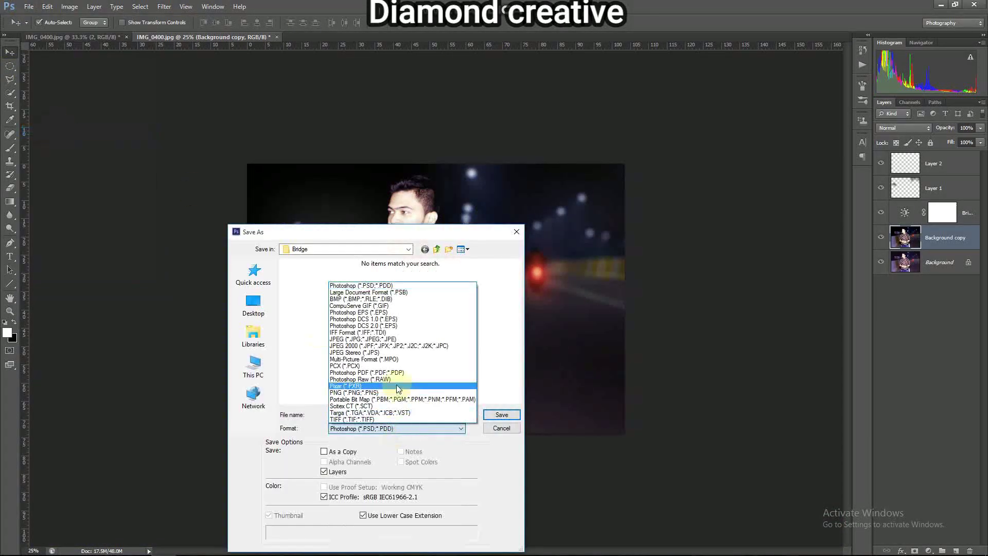
pyautogui.click(379, 339)
pyautogui.press('Return')
pyautogui.press('Return')
# Close both open IMG_0400.jpg documents without saving their changes.
pyautogui.click(277, 37)
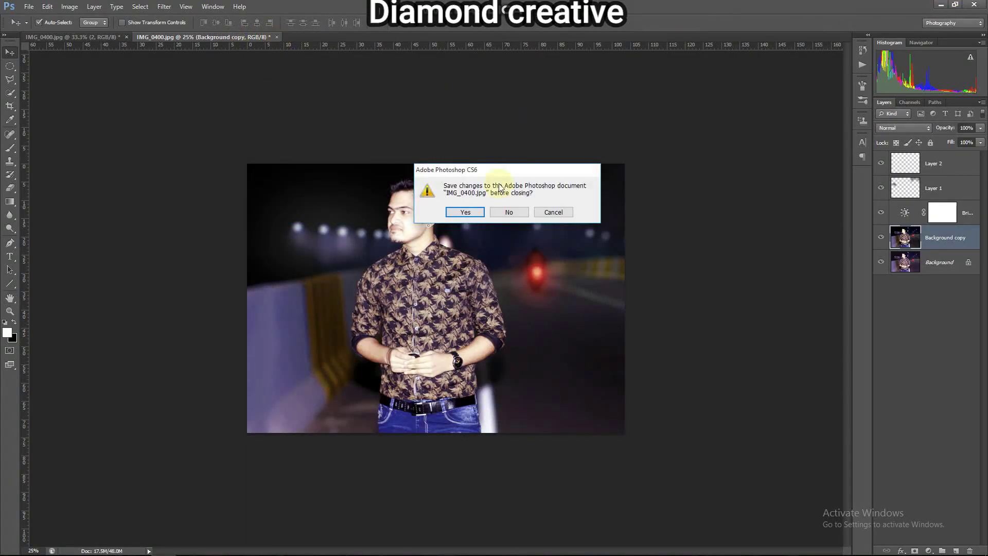
pyautogui.click(509, 212)
pyautogui.click(126, 37)
pyautogui.click(509, 211)
# Switch to the Bridge folder in File Explorer and examine the exported Flyover image enlarged and reduced in the photo viewer.
pyautogui.click(940, 5)
pyautogui.doubleClick(19, 21)
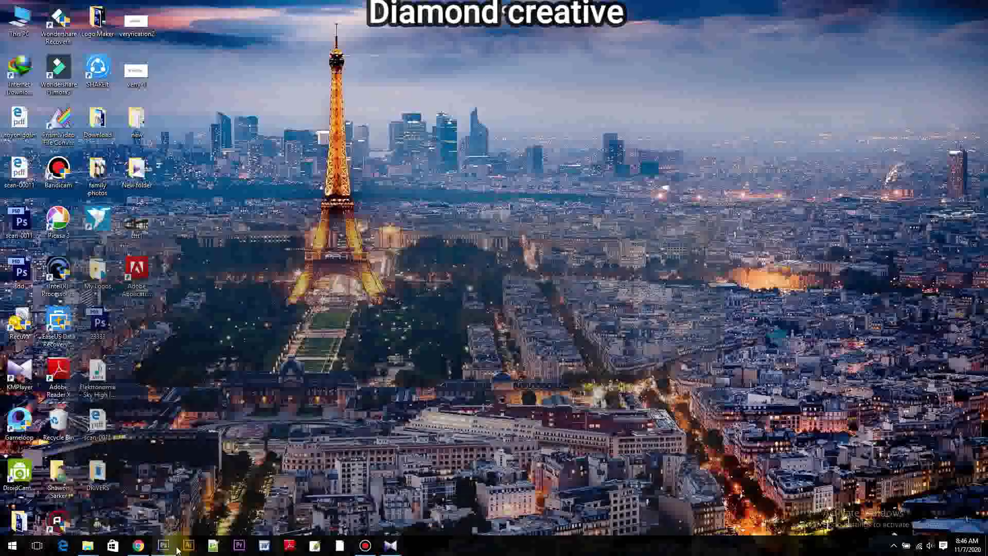
pyautogui.click(87, 546)
pyautogui.doubleClick(337, 324)
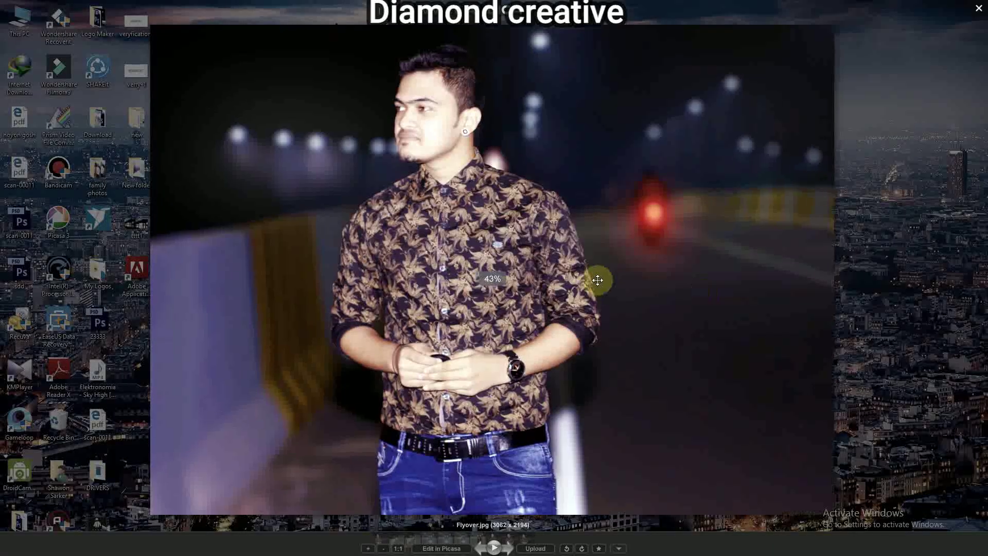
pyautogui.scroll(-5, 597, 279)
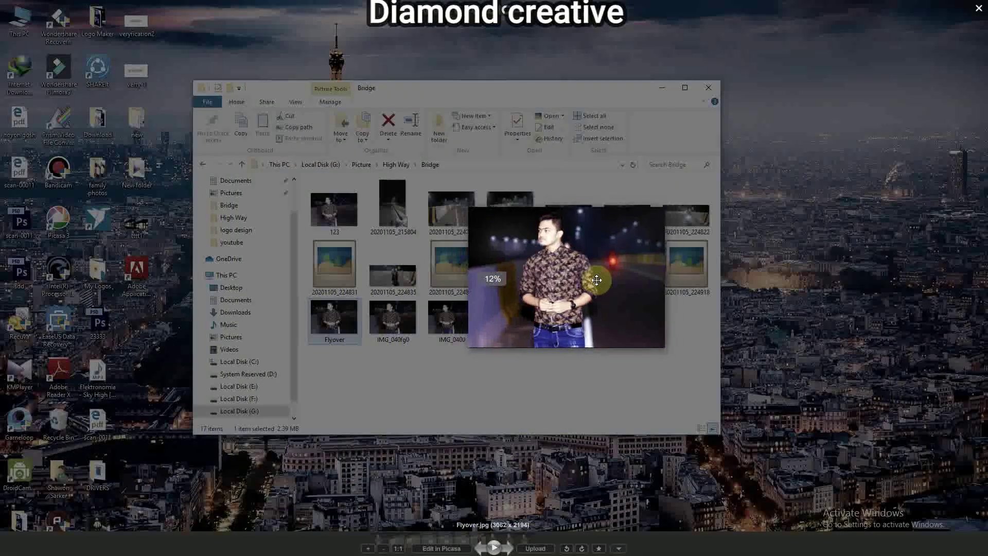
pyautogui.scroll(3, 596, 279)
pyautogui.click(486, 366)
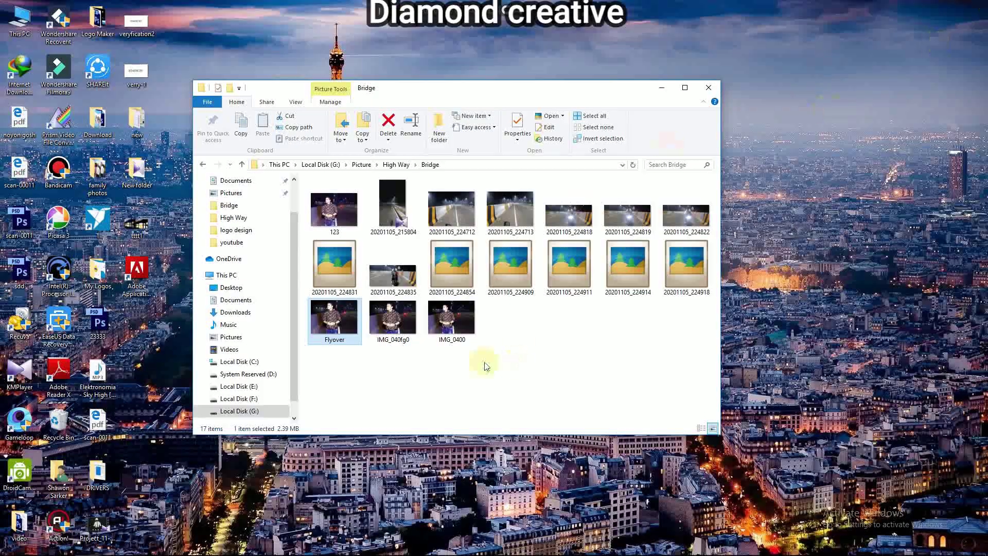
pyautogui.doubleClick(449, 322)
pyautogui.click(733, 114)
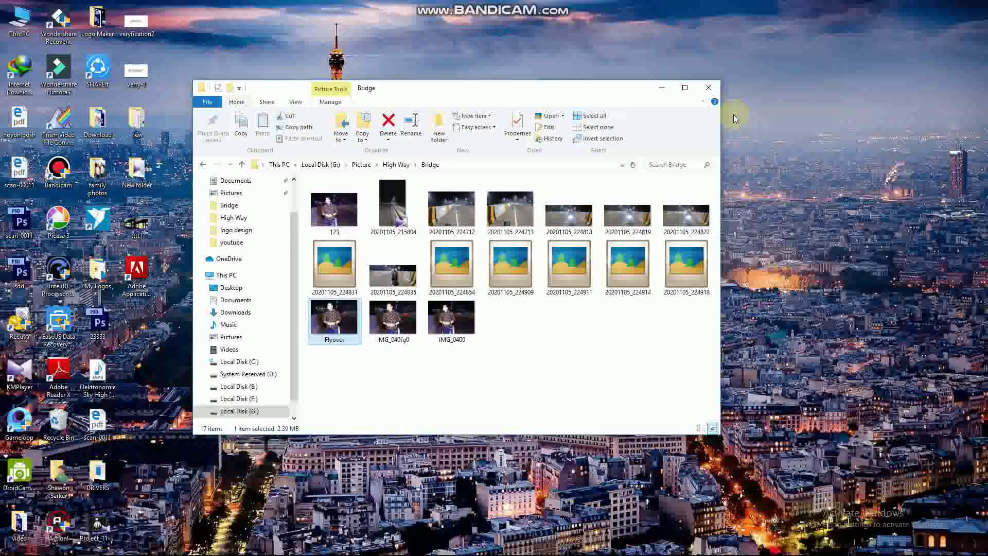